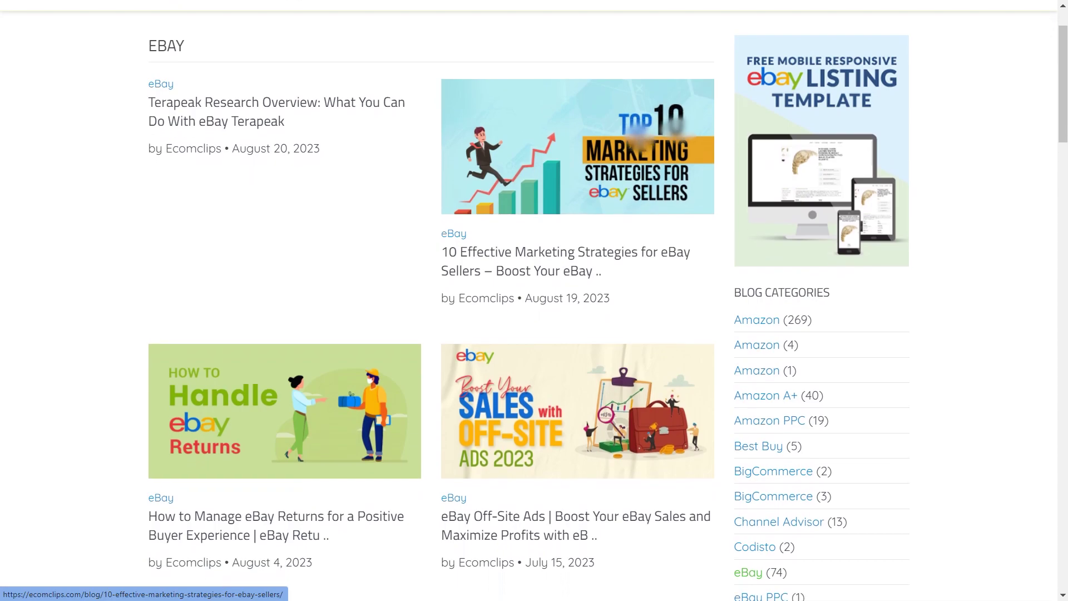
scroll(641, 138, down, 2)
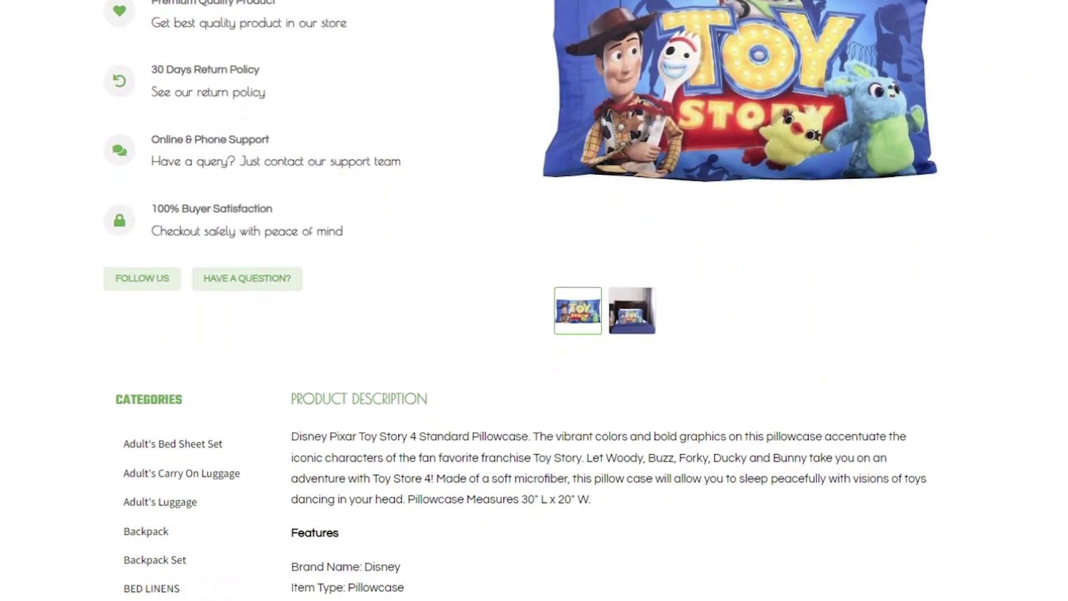
scroll(535, 301, down, 8)
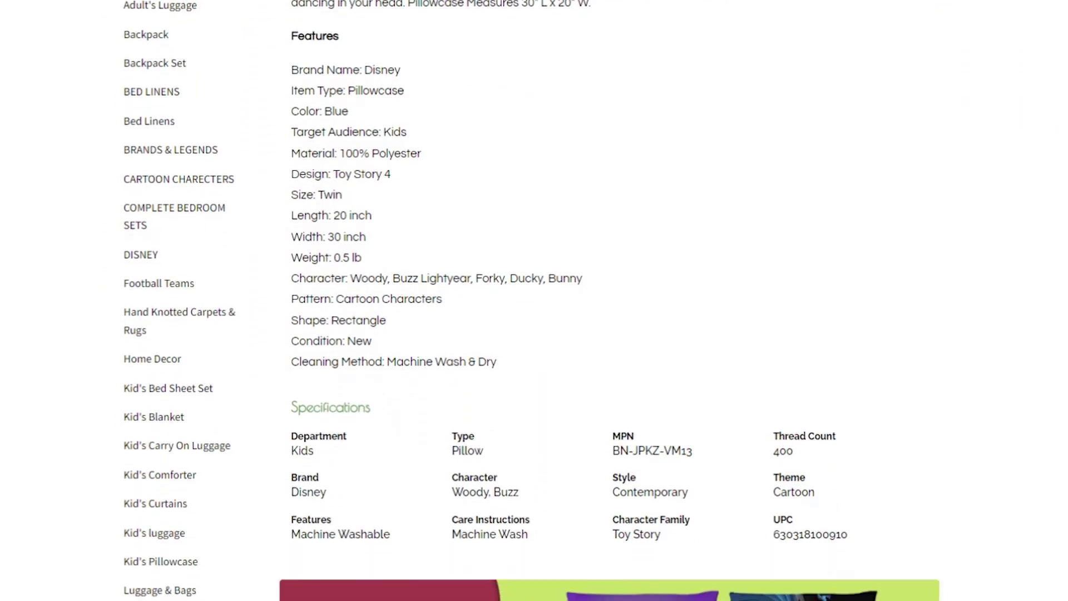
scroll(535, 301, down, 8)
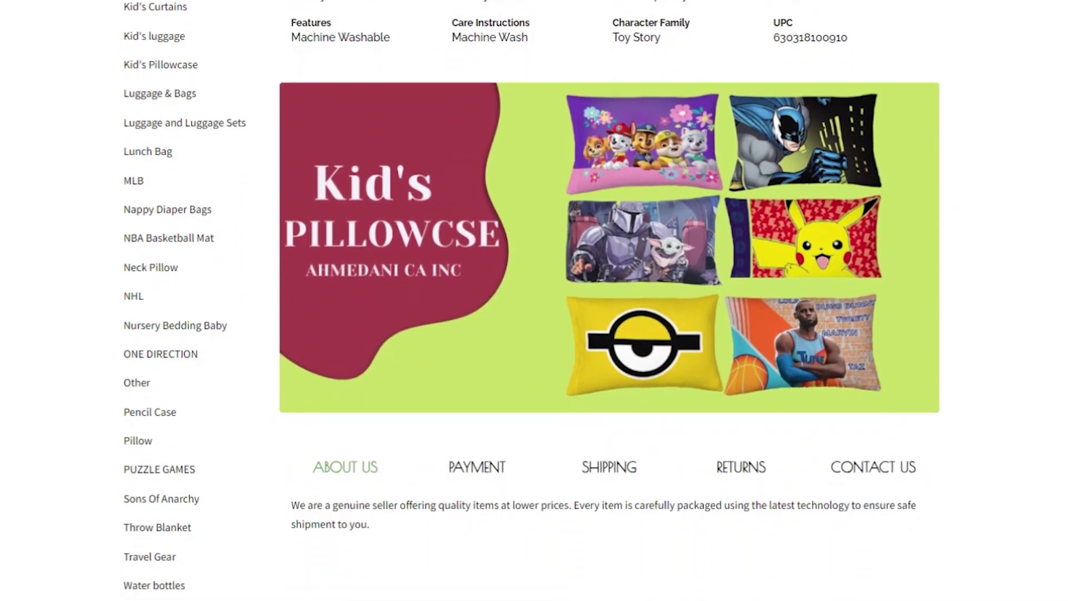
scroll(535, 301, down, 8)
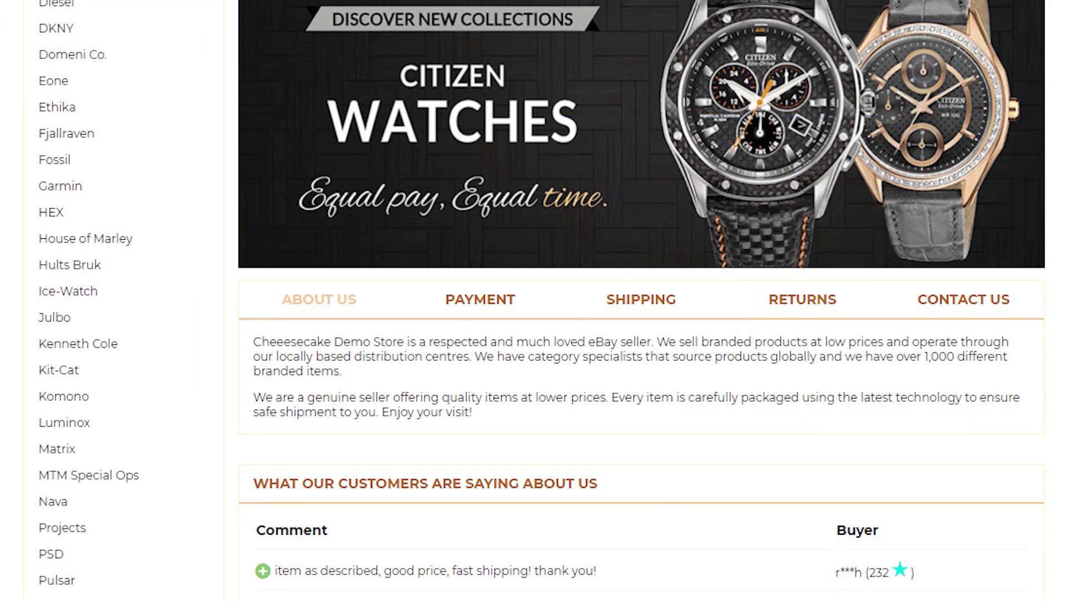
scroll(535, 301, down, 10)
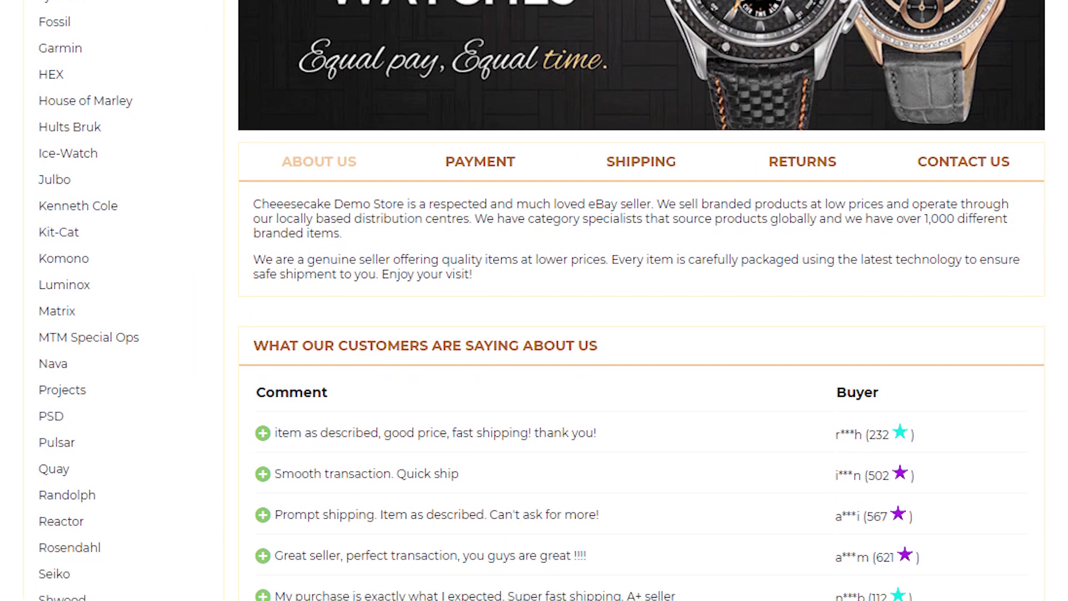
scroll(534, 301, down, 5)
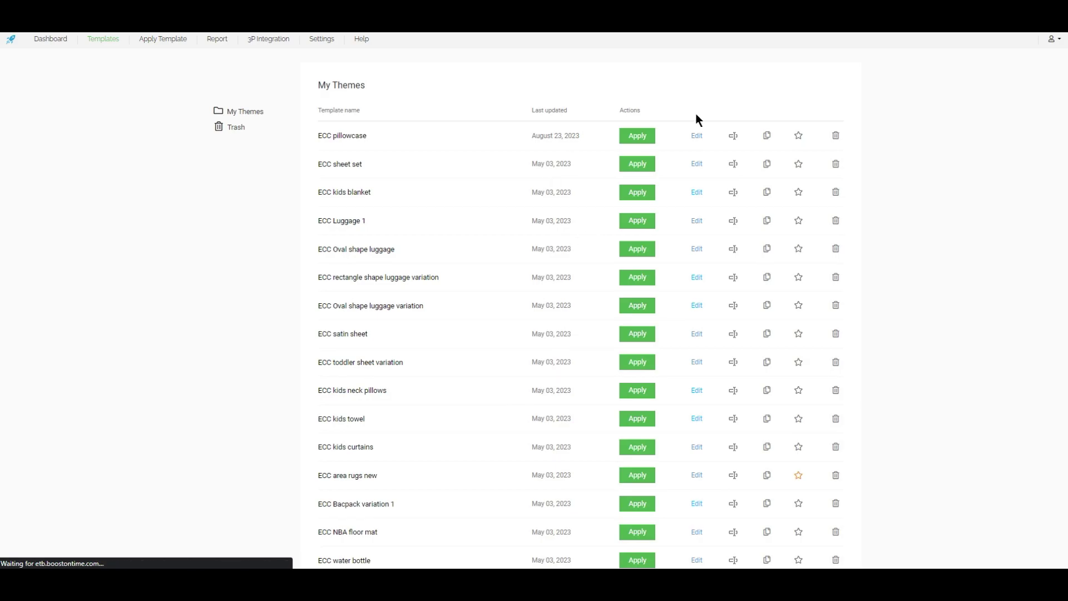
- Open the saved ECC pillowcase theme for editing from My Themes
click(697, 137)
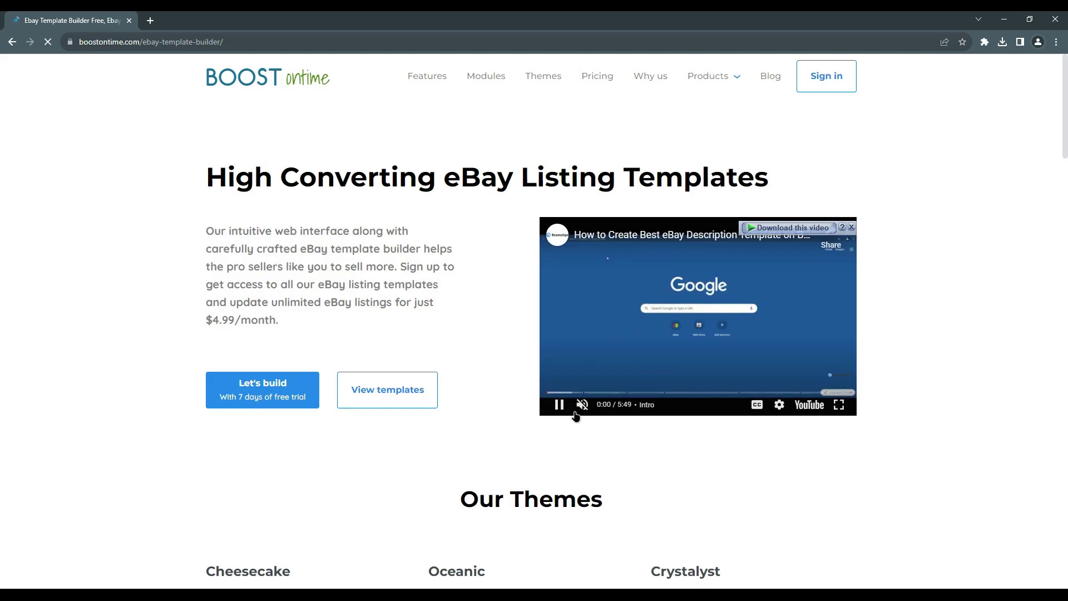
- Pause the intro video and start the 7-day free trial with Let's build
click(559, 404)
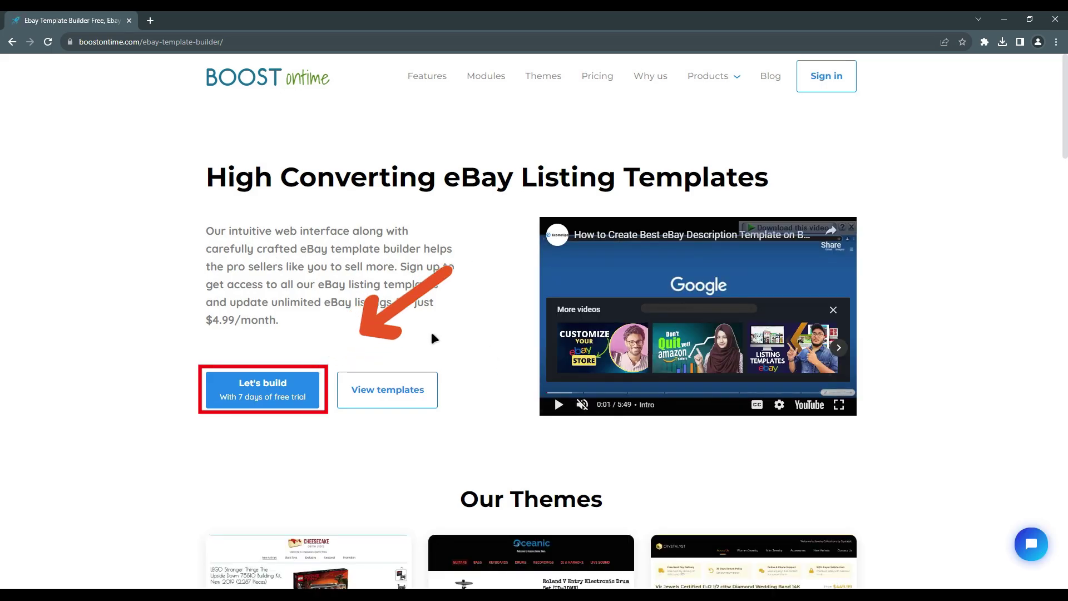
click(282, 376)
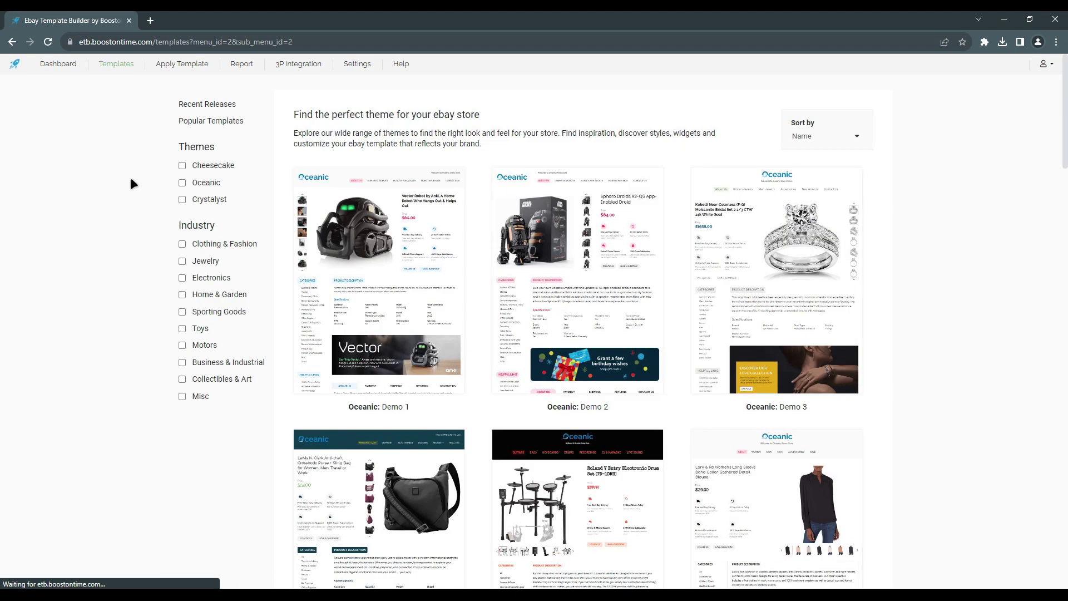
scroll(749, 263, down, 3)
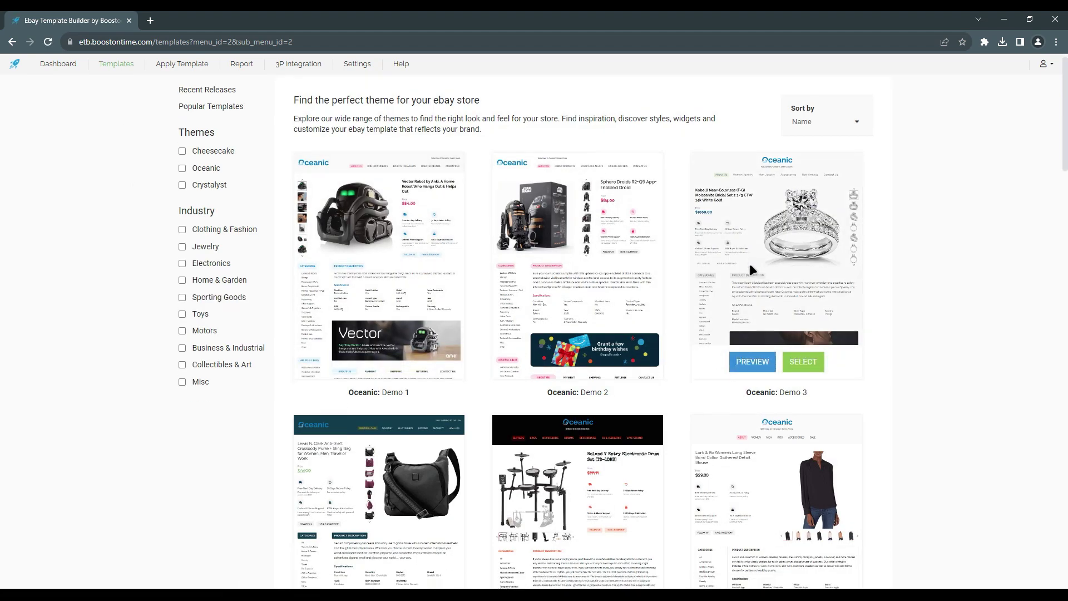
scroll(750, 263, down, 3)
scroll(750, 263, down, 3)
scroll(750, 263, down, 3)
scroll(750, 263, down, 2)
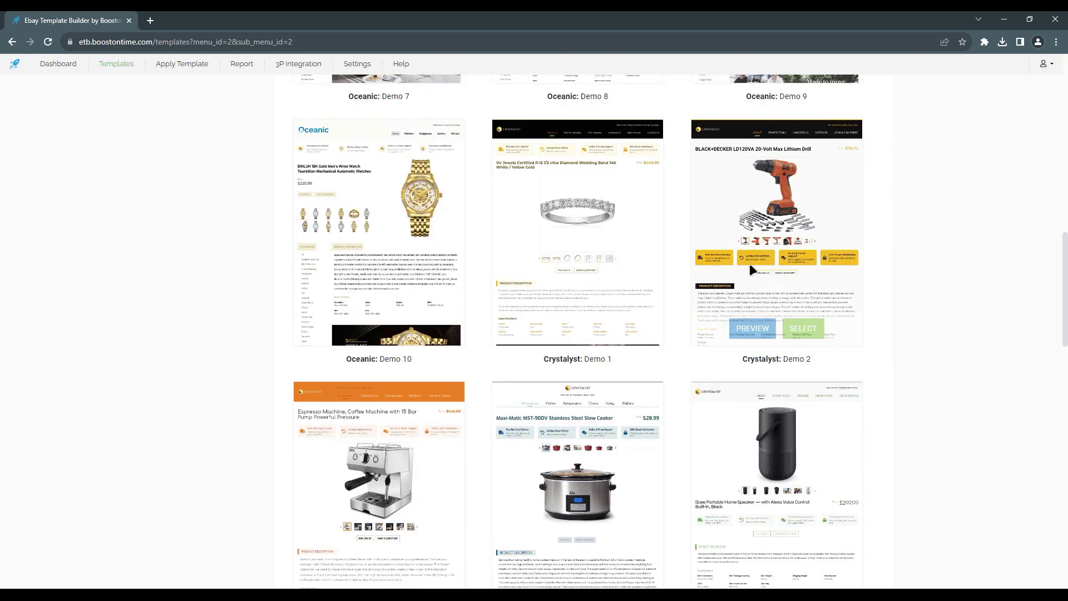
scroll(750, 263, down, 3)
scroll(668, 267, down, 3)
scroll(574, 268, down, 3)
scroll(575, 268, down, 2)
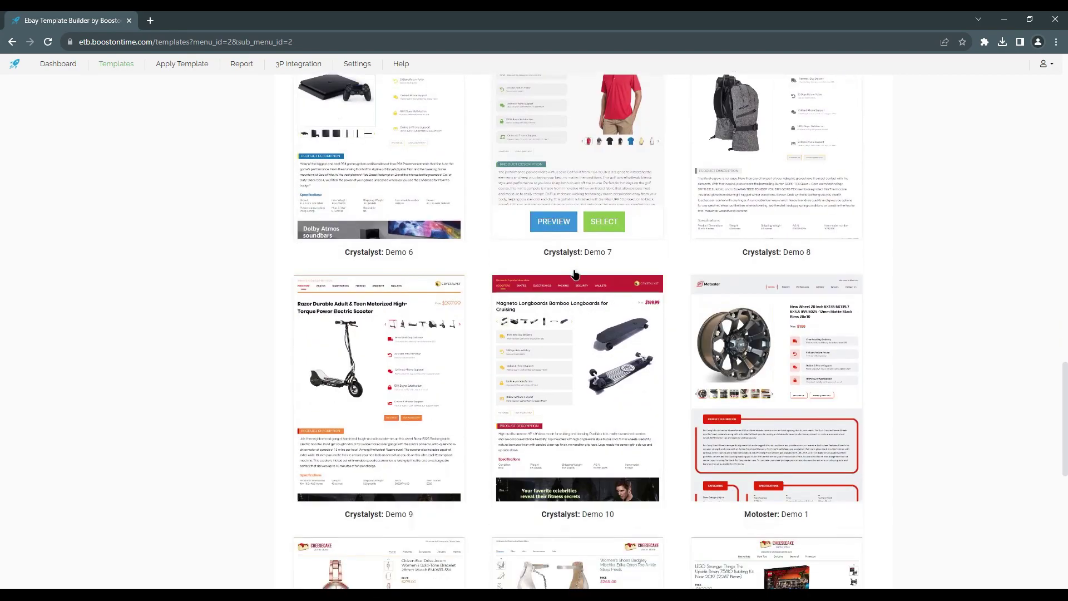
scroll(574, 268, down, 3)
scroll(574, 268, down, 3)
scroll(575, 268, down, 2)
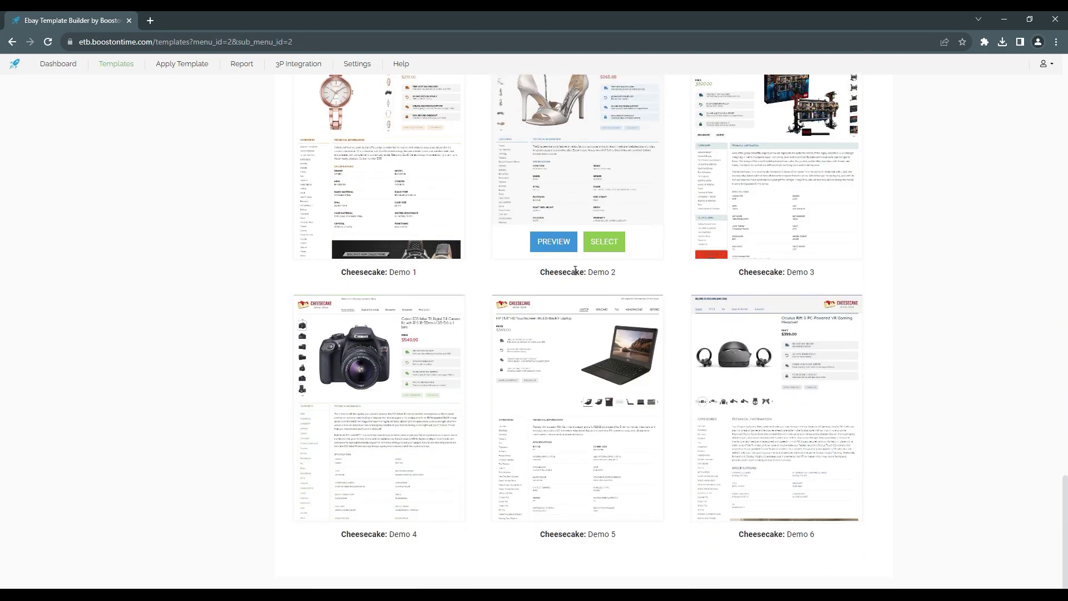
scroll(574, 268, up, 5)
scroll(397, 354, up, 8)
- Preview the Oceanic Demo 4 theme, close the preview, and select it for customizing
click(355, 448)
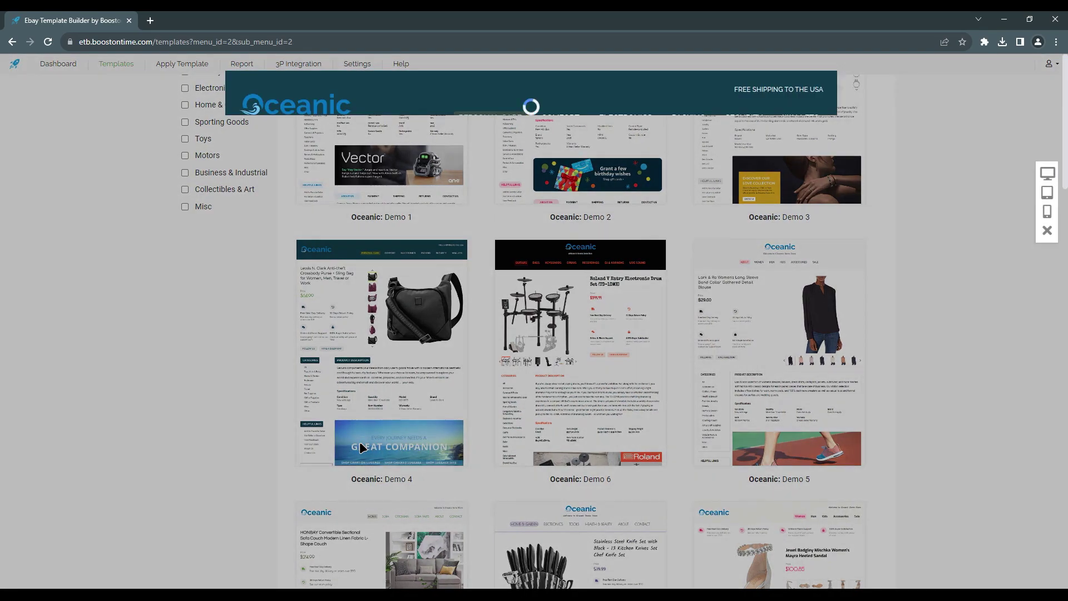
scroll(522, 306, down, 3)
scroll(524, 307, down, 5)
scroll(522, 306, down, 5)
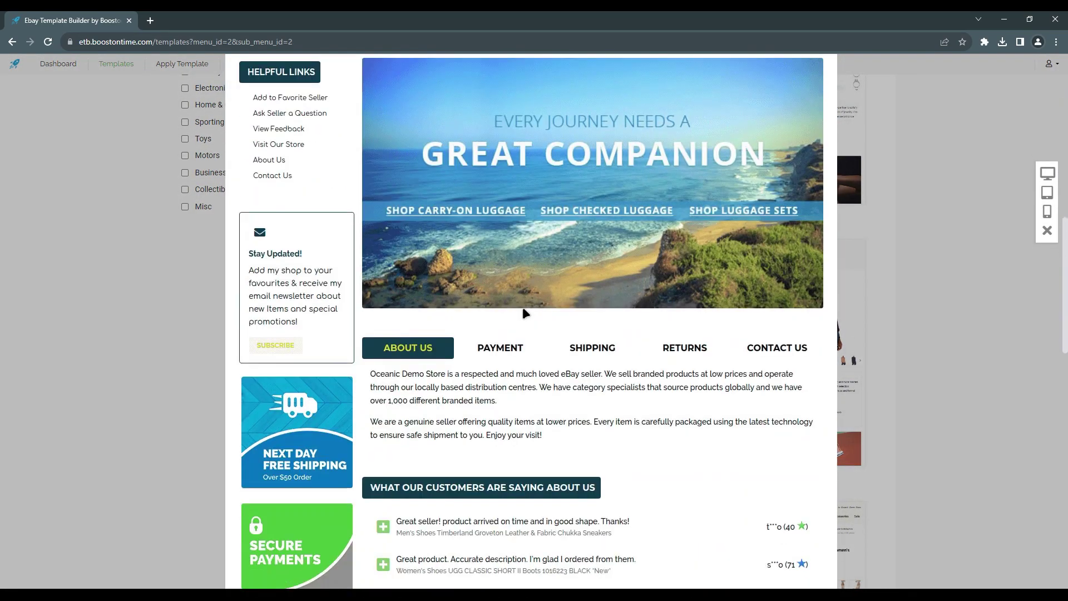
scroll(522, 306, down, 2)
scroll(523, 307, down, 5)
scroll(522, 306, down, 5)
scroll(524, 307, down, 3)
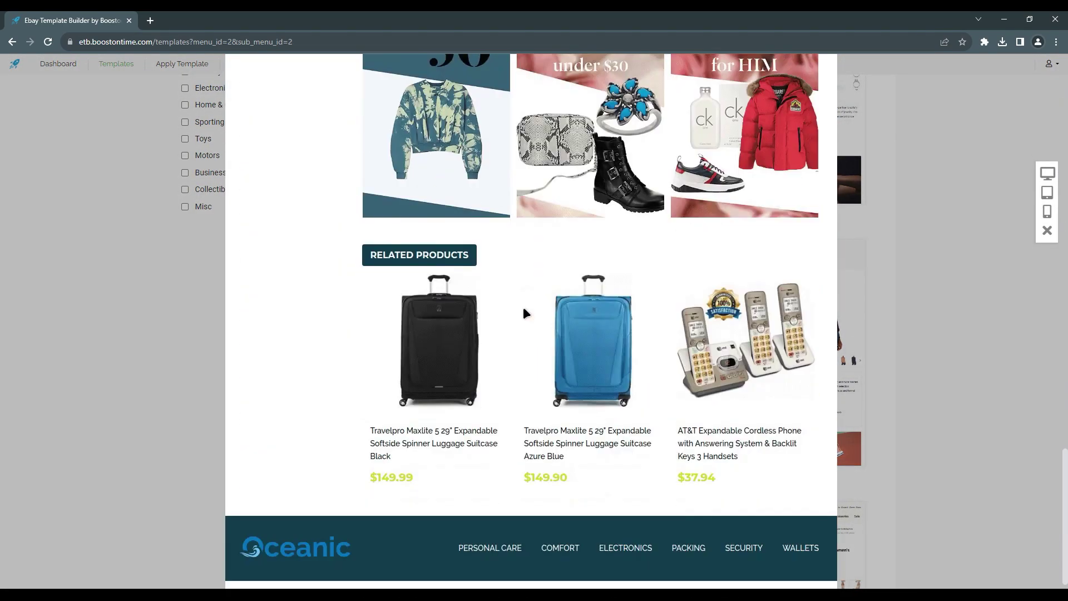
key(Escape)
click(397, 443)
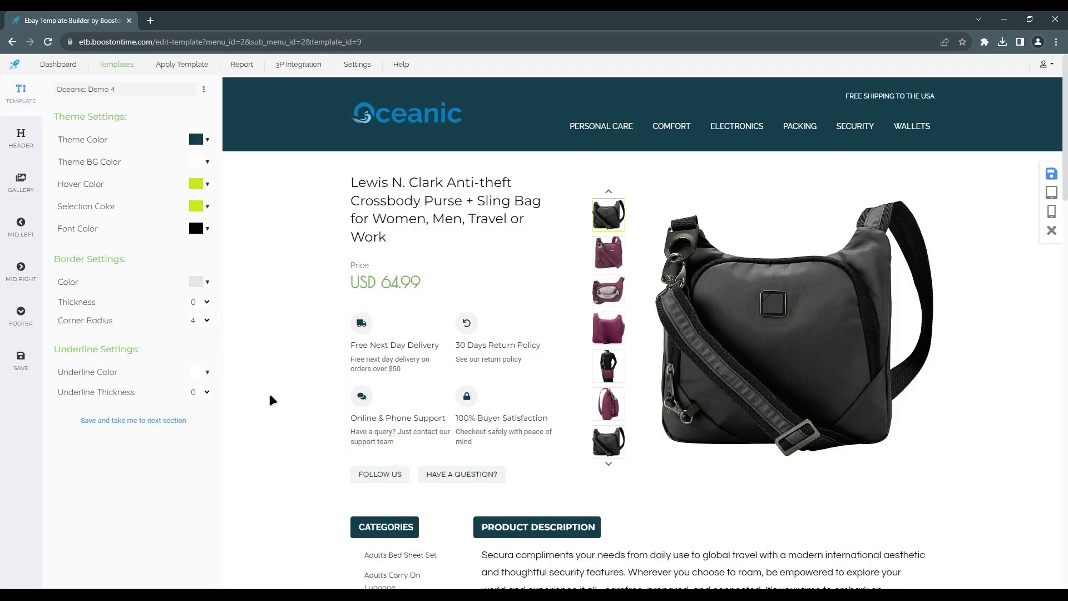
scroll(687, 373, down, 5)
scroll(688, 374, down, 5)
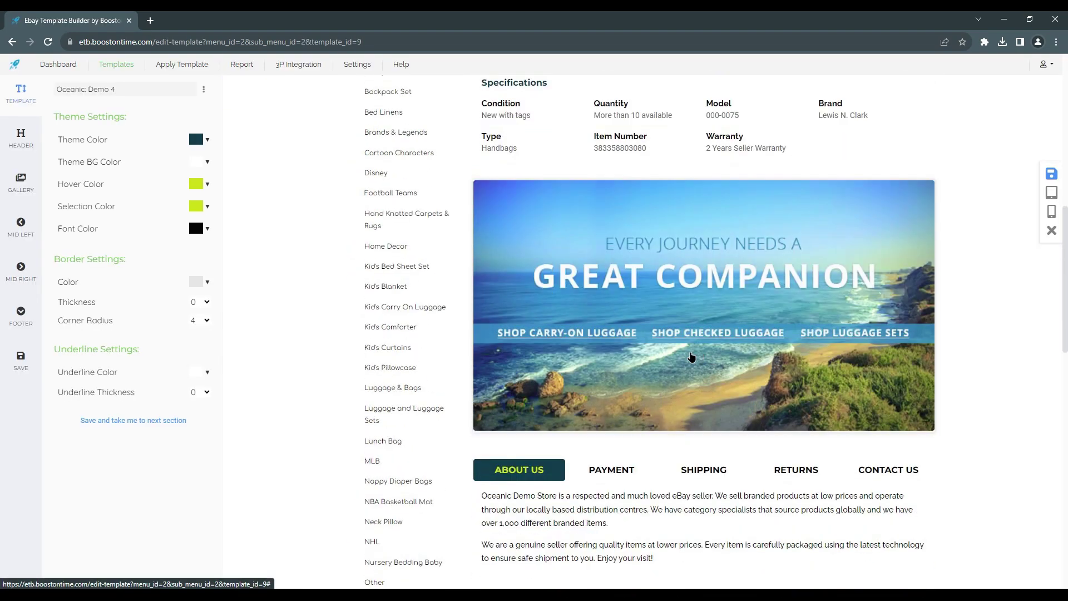
scroll(687, 373, down, 4)
scroll(686, 373, down, 5)
scroll(687, 373, down, 5)
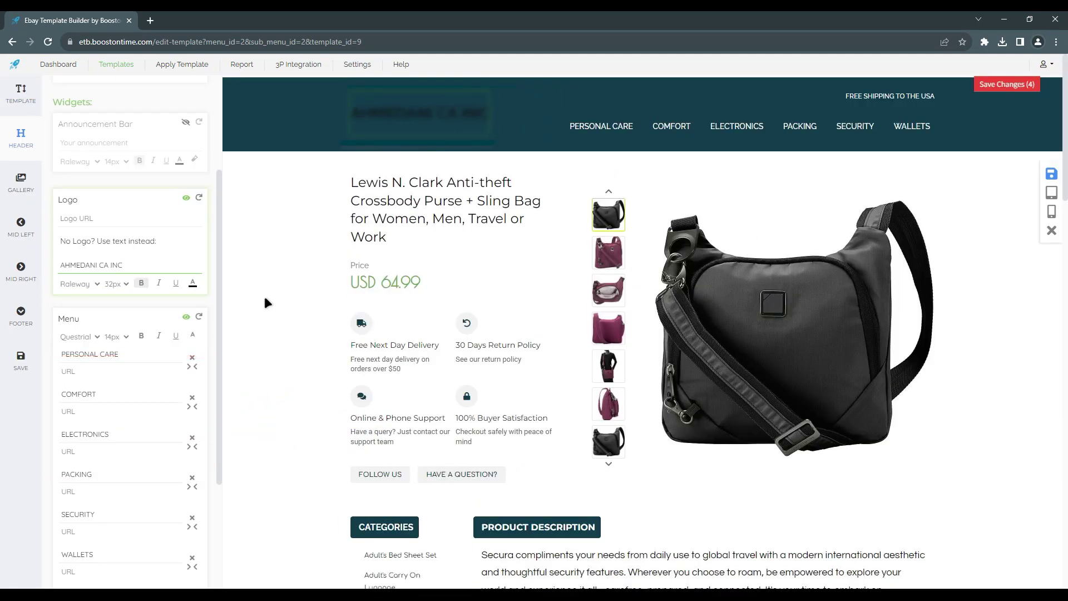
scroll(129, 334, down, 5)
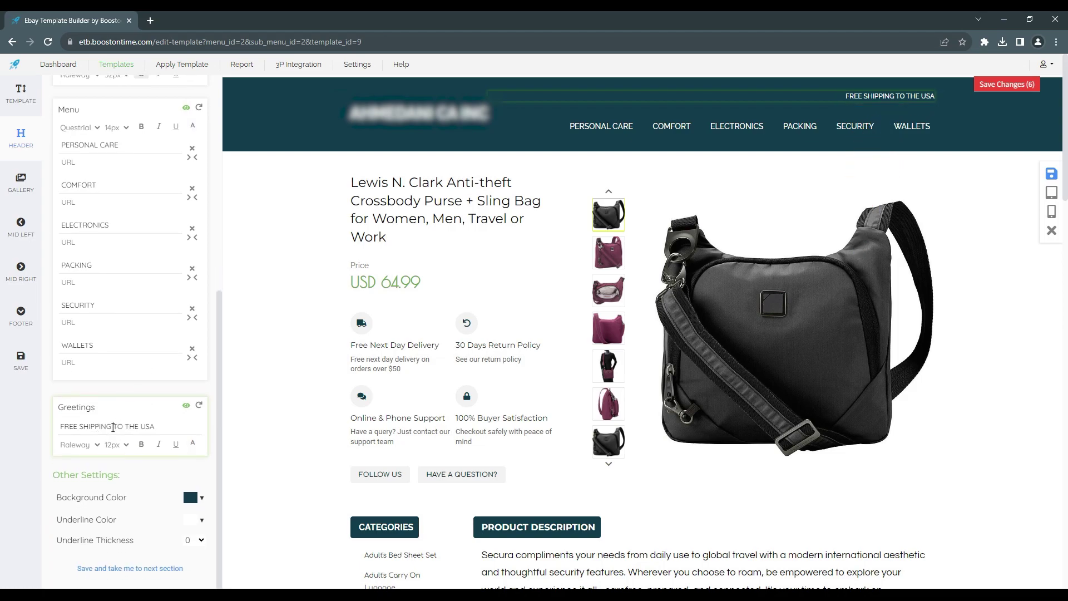
- Select the free shipping greeting text, then review the Gallery, Mid Left and Footer settings
drag(155, 426, 59, 428)
text(Welcome to Ahmedani Oriental Rugs And Textiles)
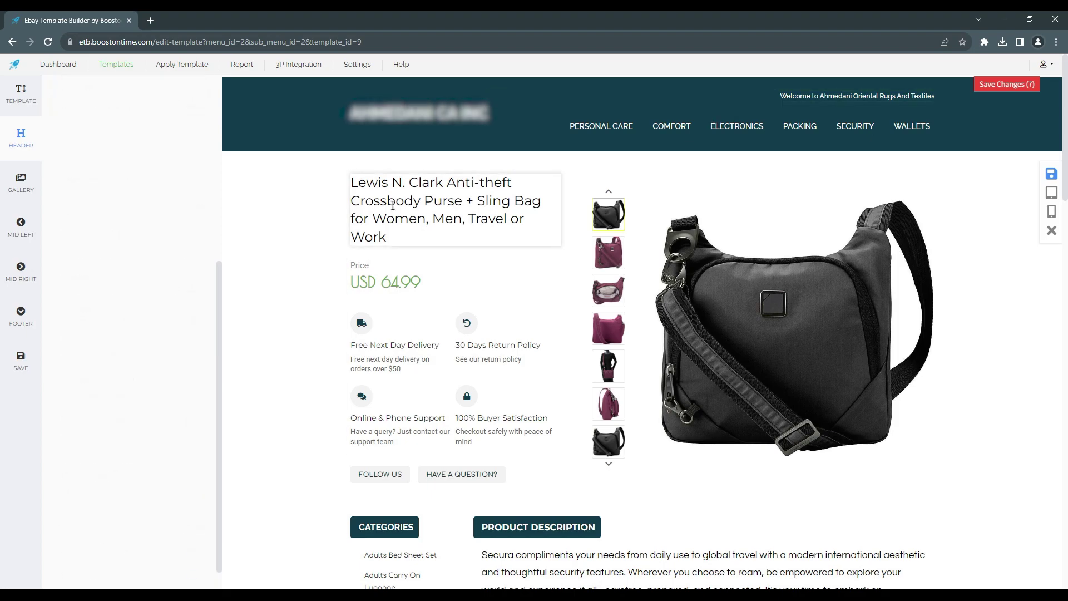
click(354, 284)
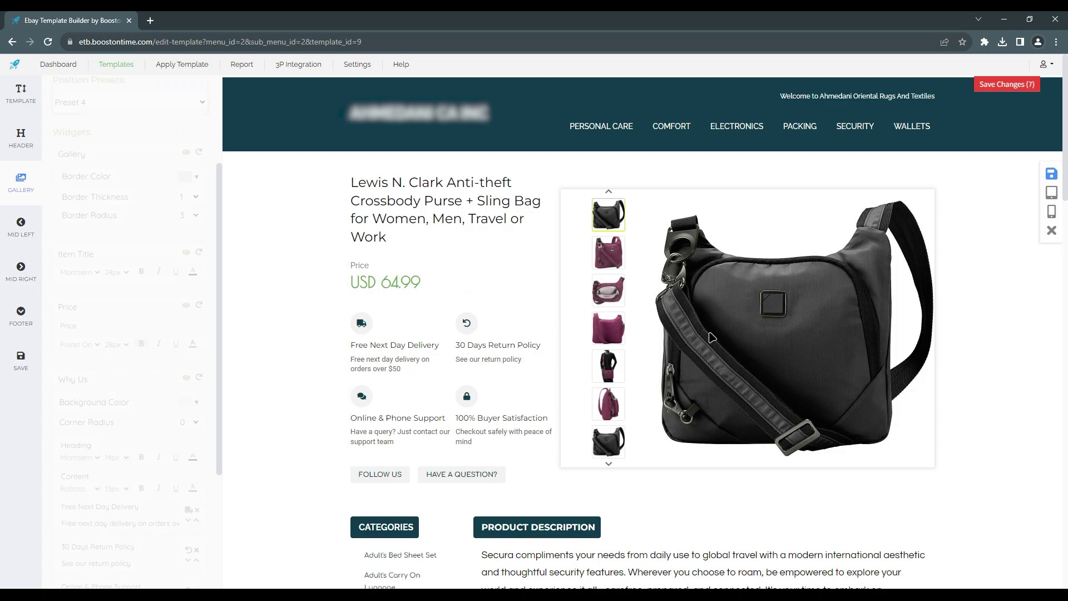
scroll(402, 344, down, 2)
click(393, 393)
scroll(384, 406, up, 3)
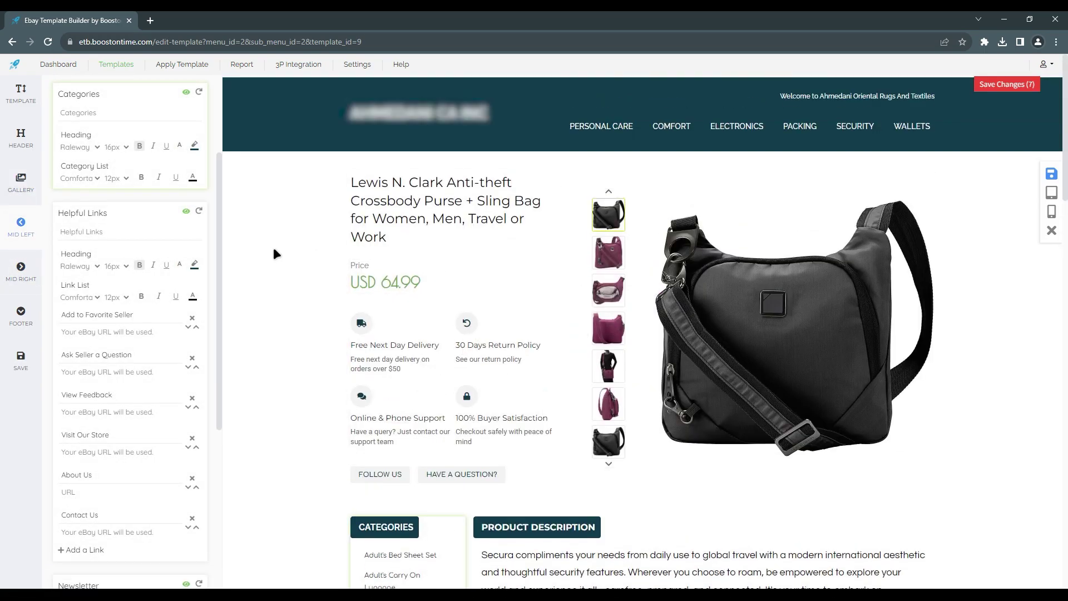
scroll(276, 253, down, 10)
click(468, 334)
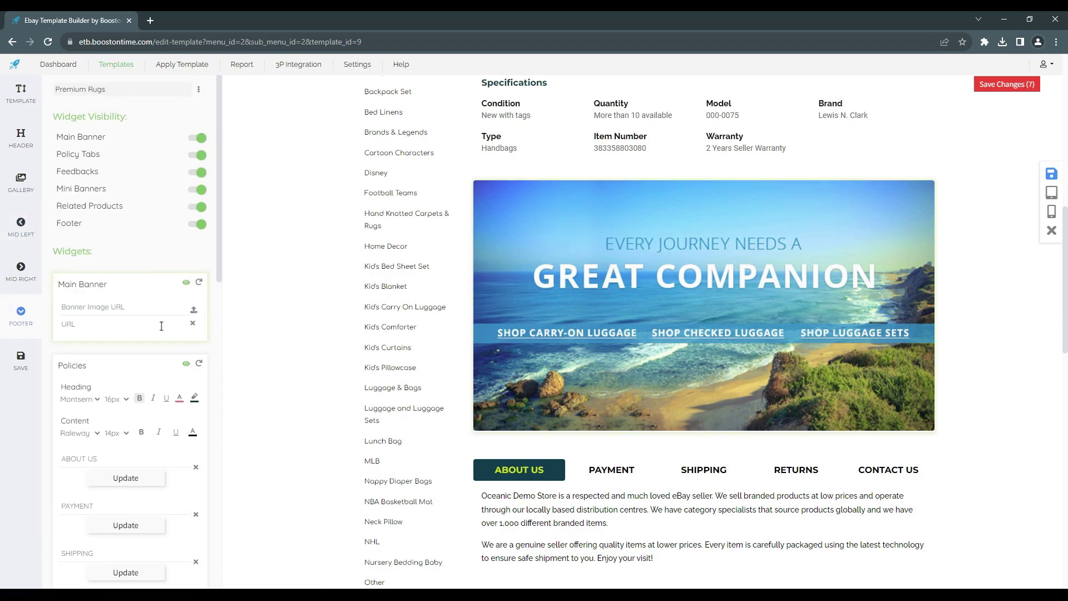
scroll(279, 322, up, 5)
scroll(280, 321, down, 4)
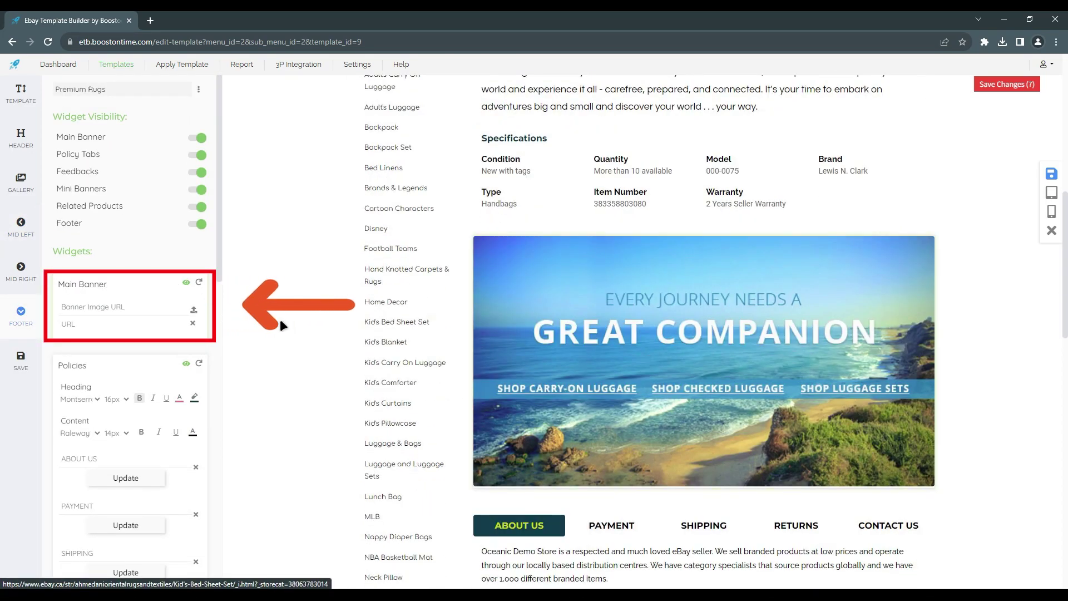
- Upload a new main banner image and submit the About Us policy text
click(194, 313)
double_click(184, 179)
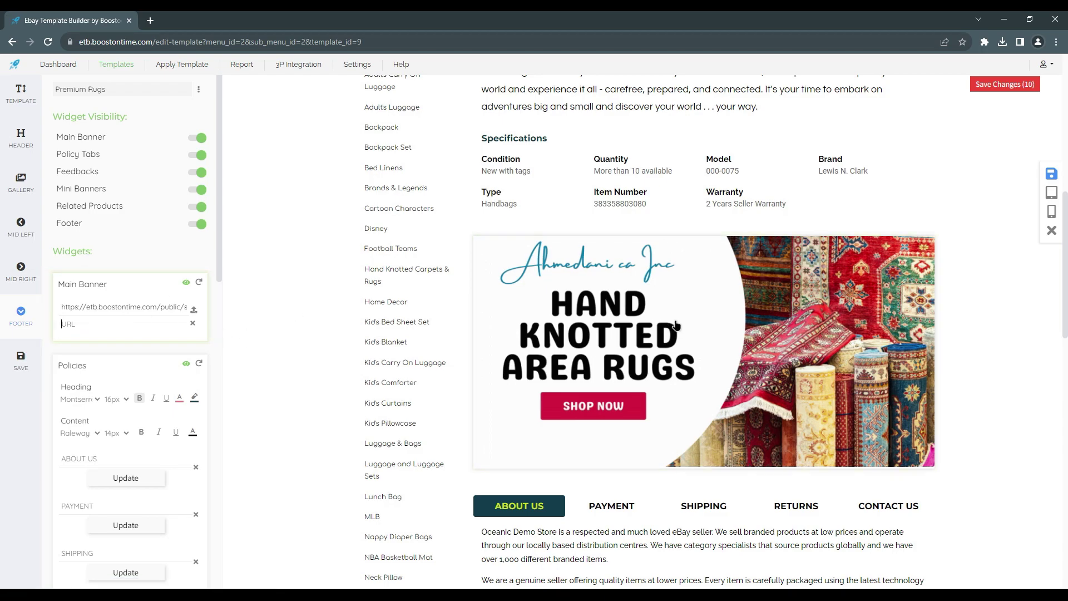
scroll(677, 326, down, 4)
scroll(171, 251, down, 3)
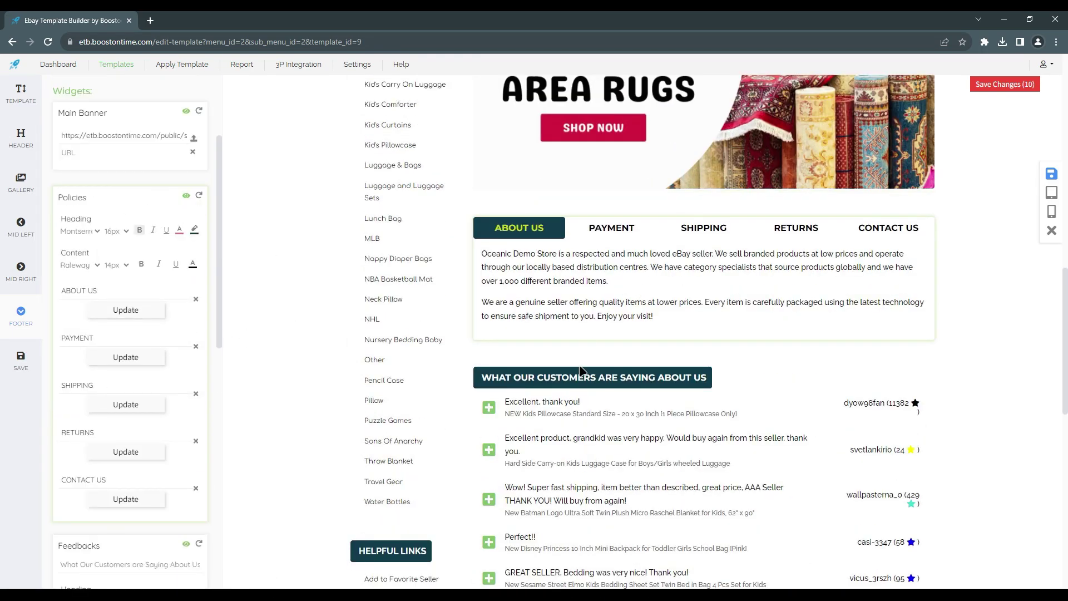
scroll(578, 277, up, 1)
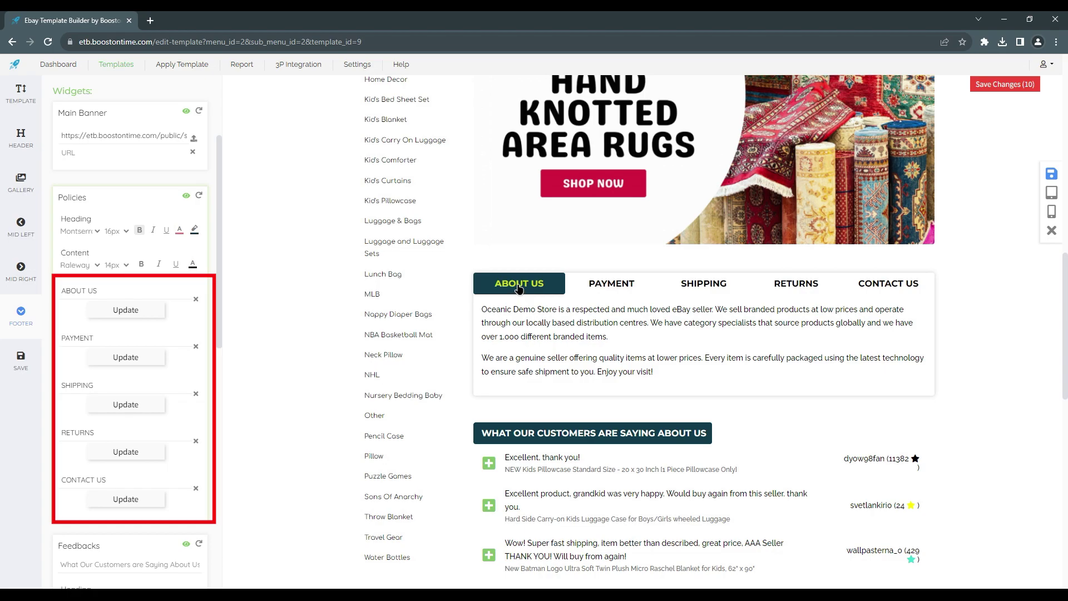
scroll(129, 292, down, 1)
click(125, 254)
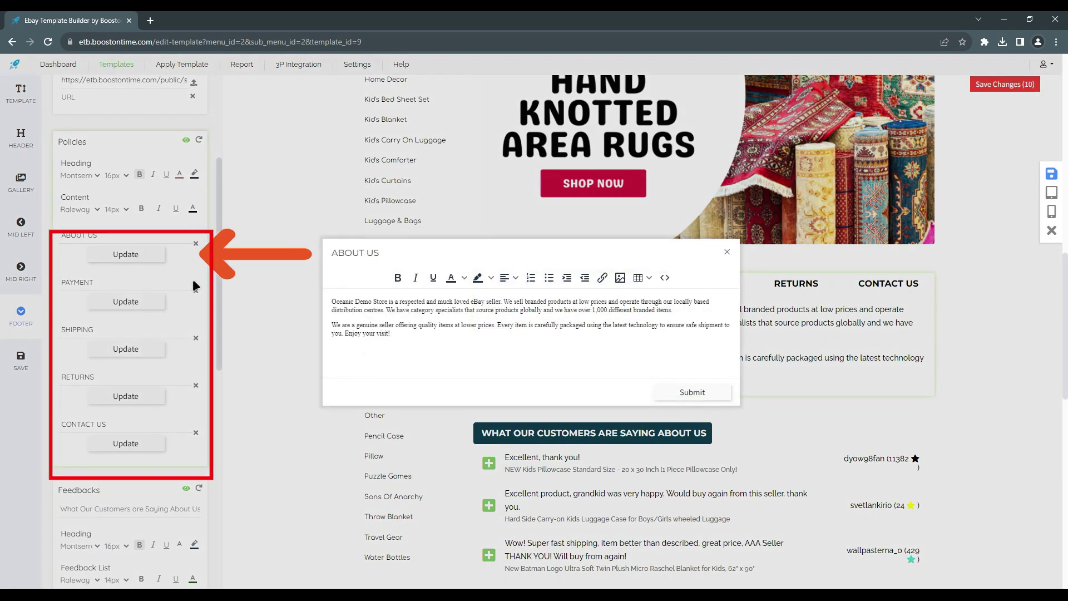
key(ctrl+a)
click(467, 359)
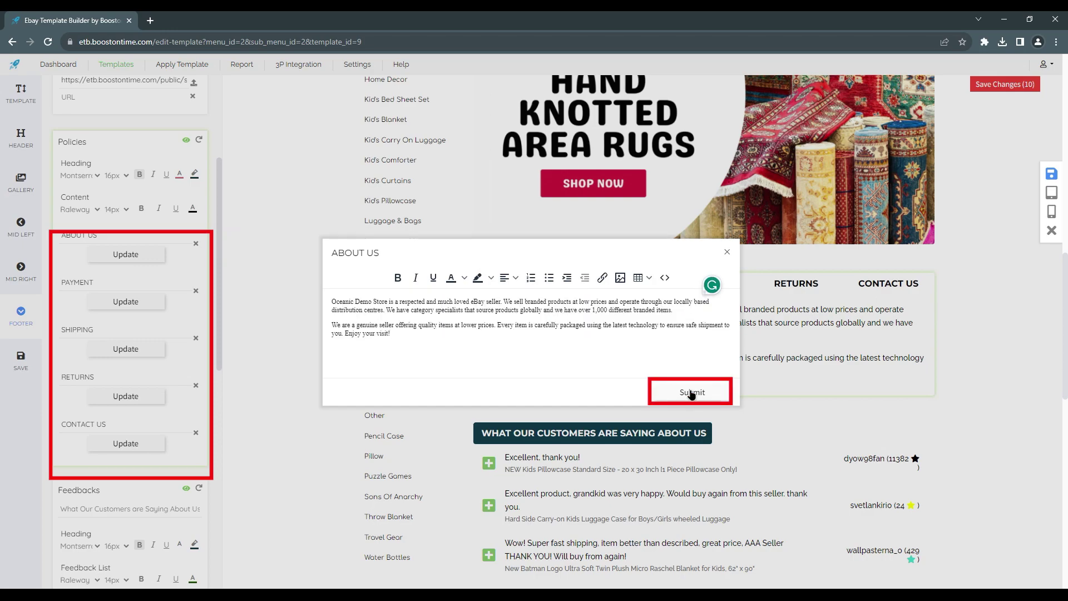
click(691, 392)
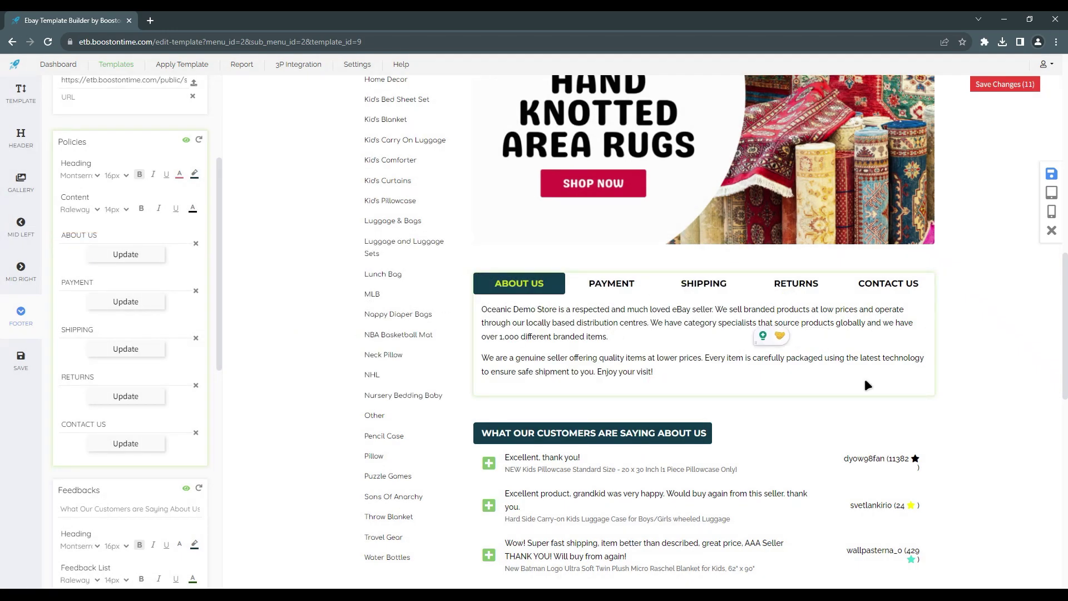
scroll(569, 267, down, 5)
scroll(585, 267, down, 5)
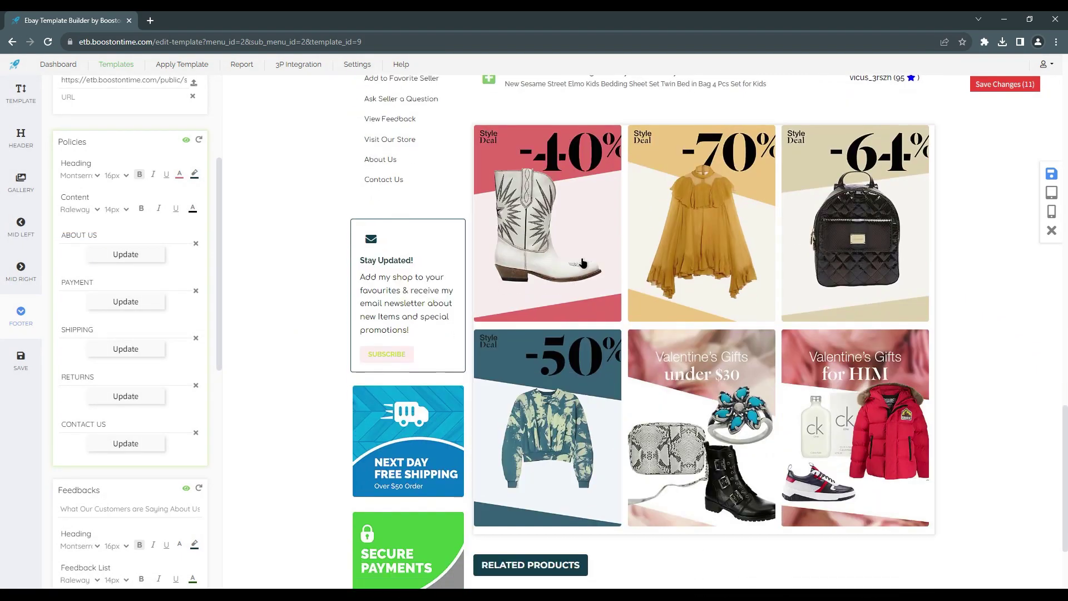
scroll(668, 251, down, 3)
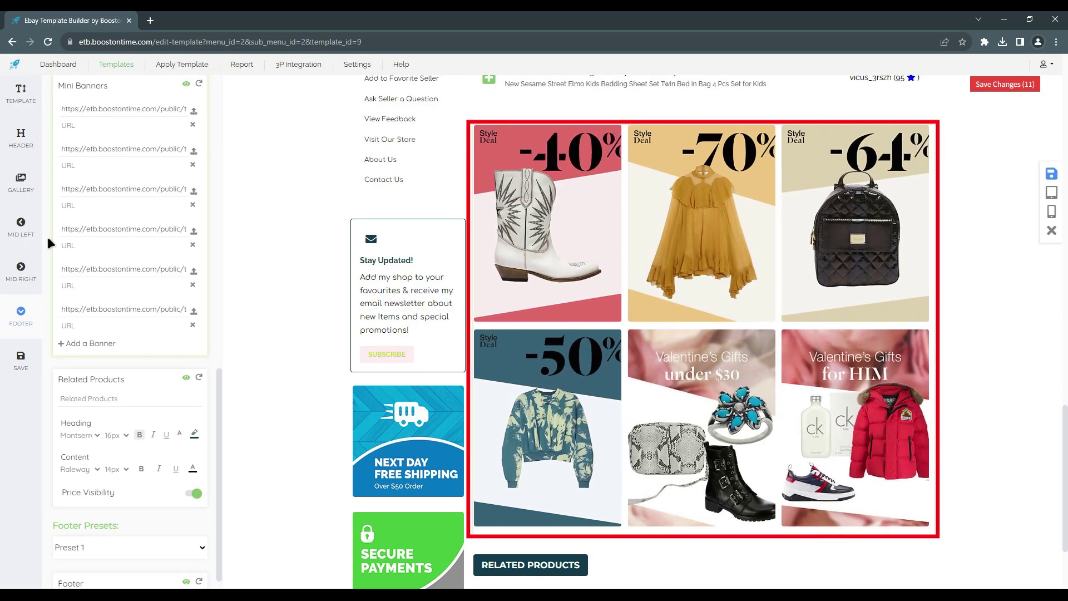
scroll(167, 209, up, 1)
- Upload an image file from the computer as the first mini banner
click(194, 166)
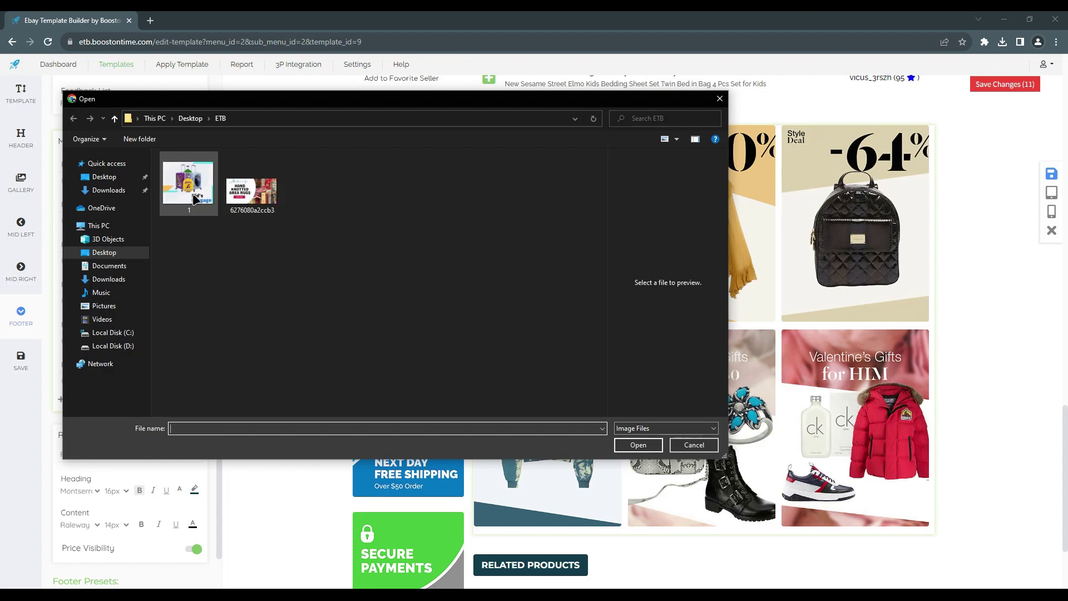
double_click(189, 184)
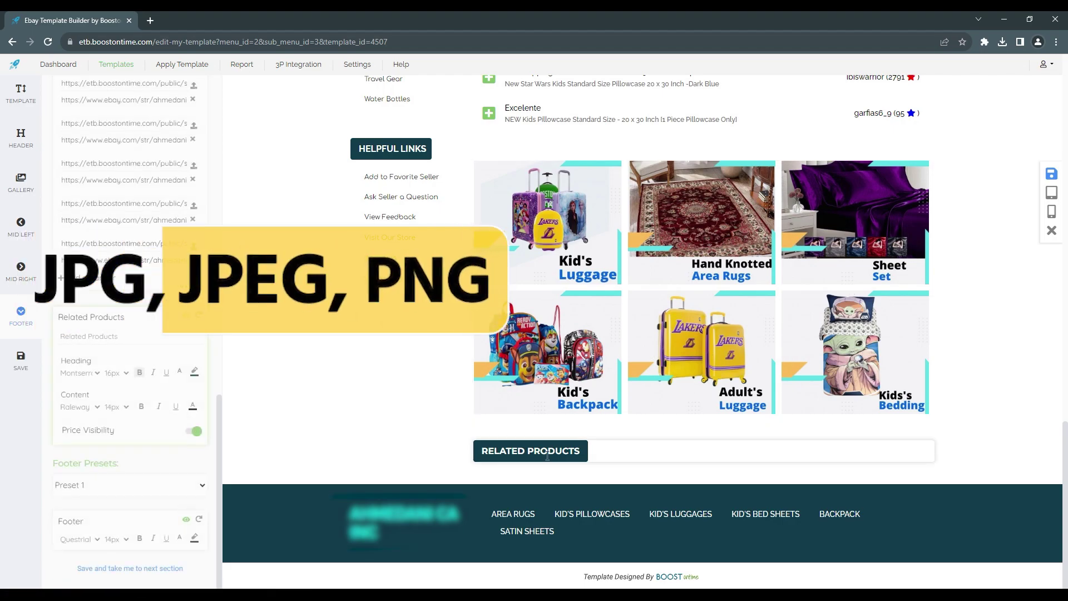
scroll(134, 376, down, 3)
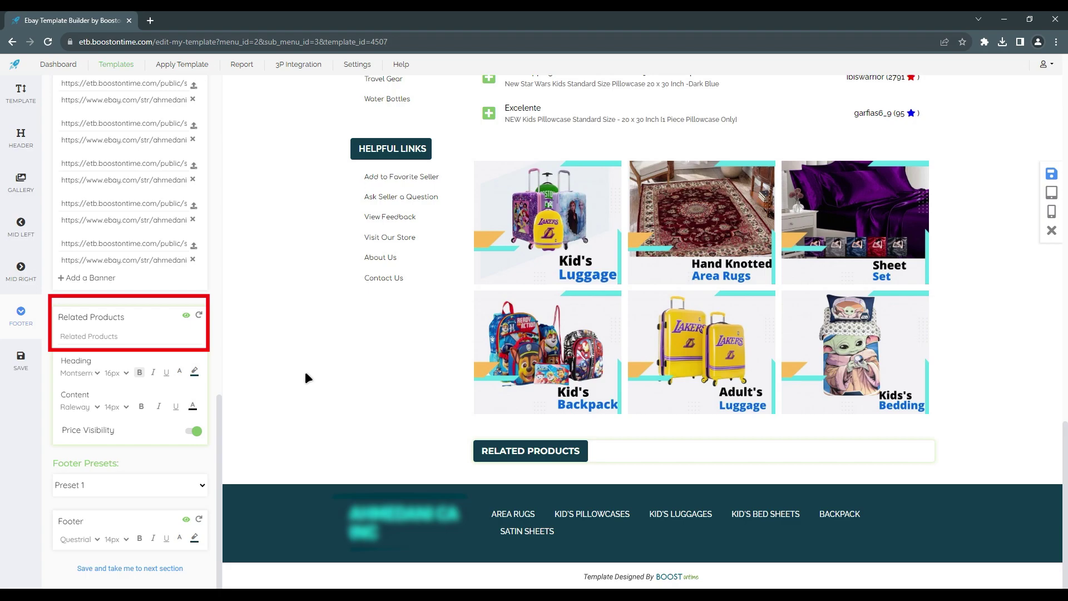
mouse_move(357, 64)
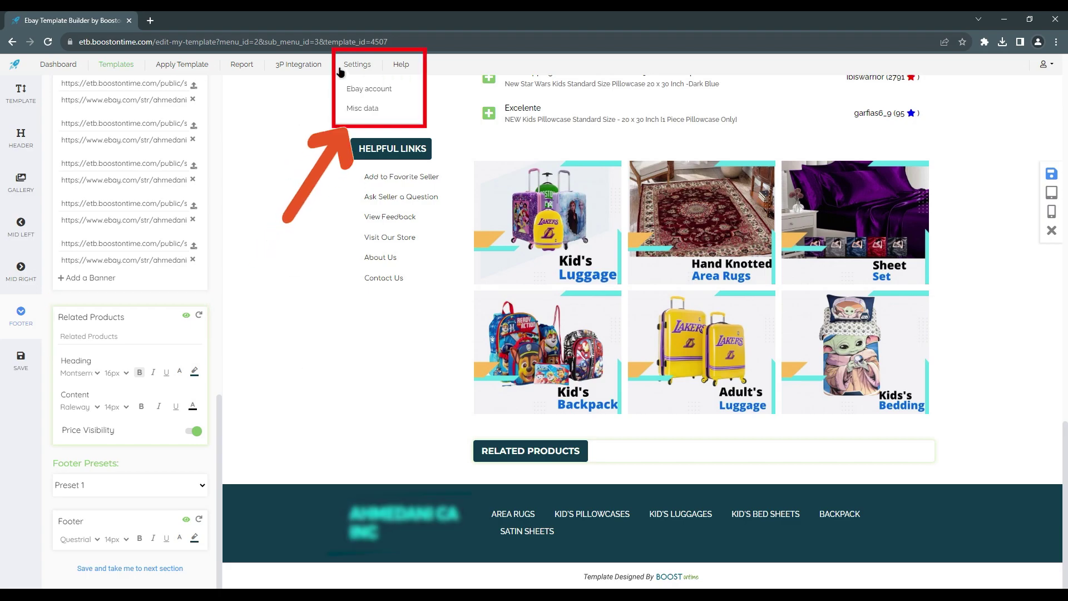
- Choose related products manually and add the Super Mario Odyssey pillowcase by pasted item ID
click(363, 108)
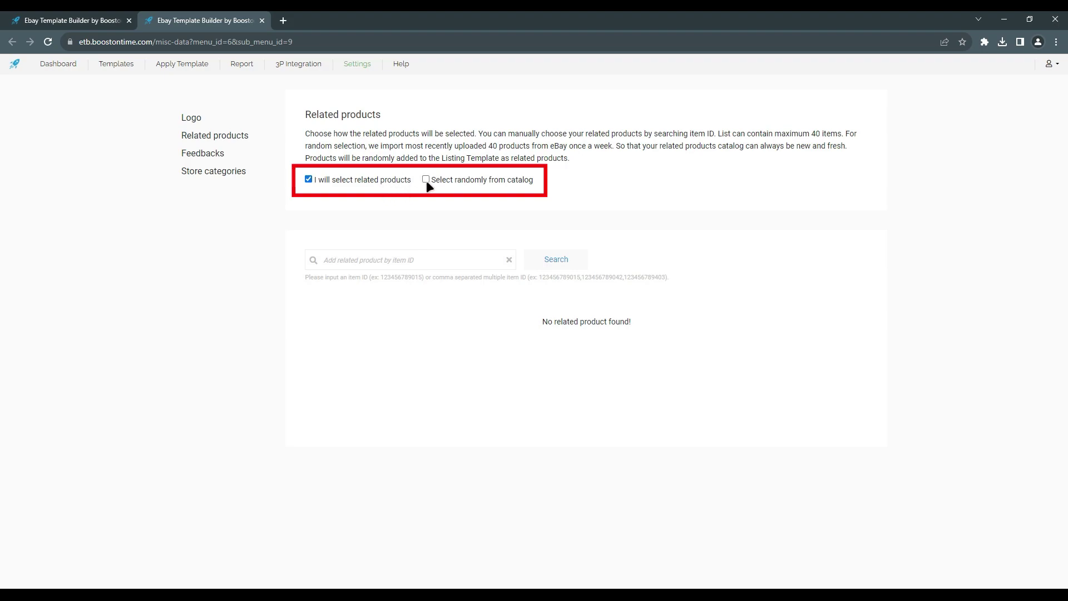
click(425, 180)
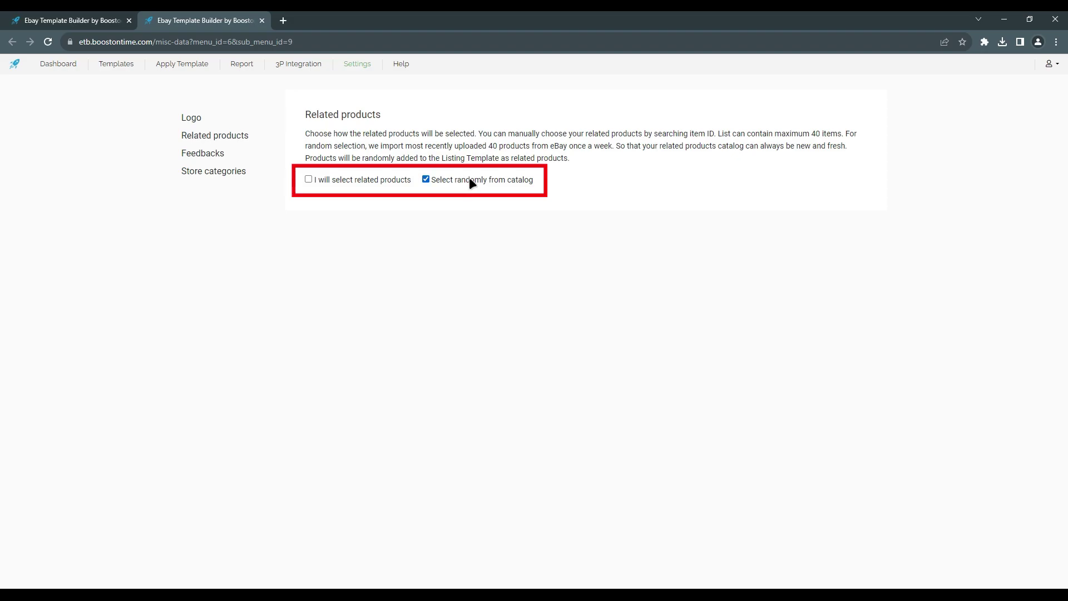
click(308, 179)
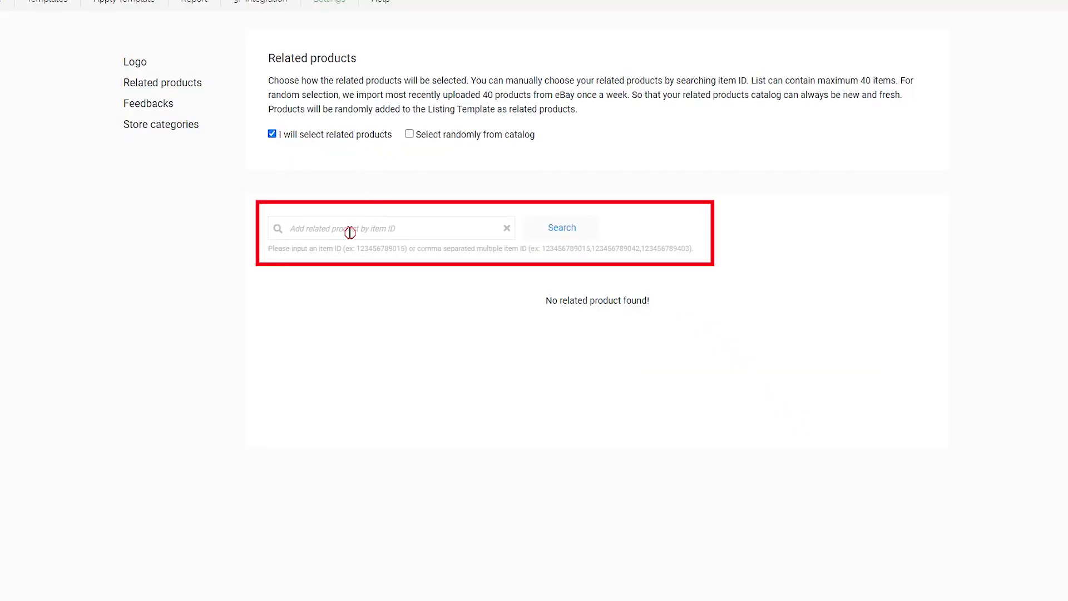
click(349, 232)
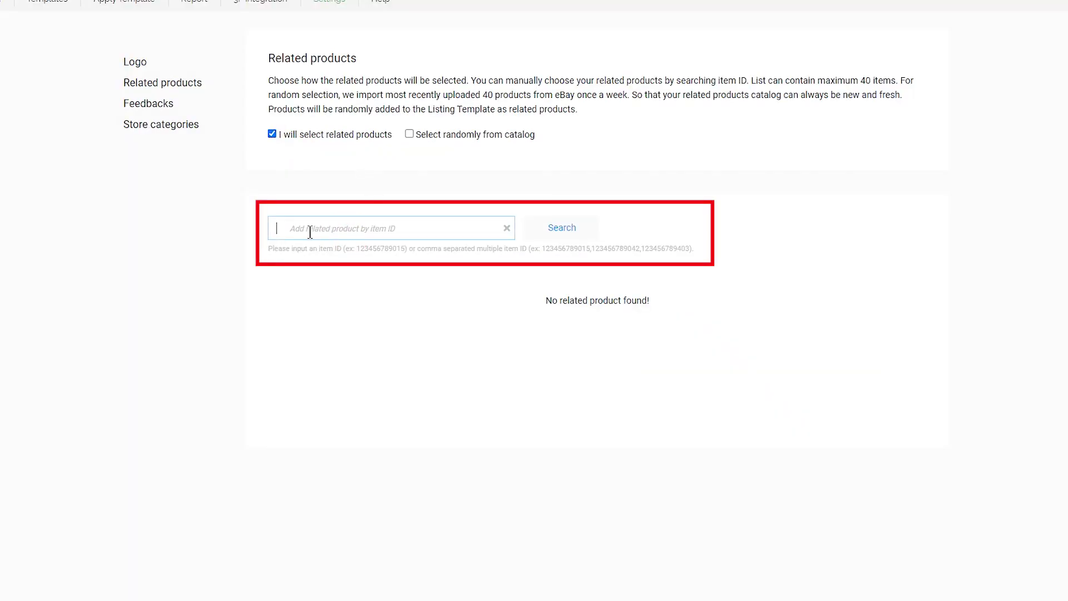
key(ctrl+v)
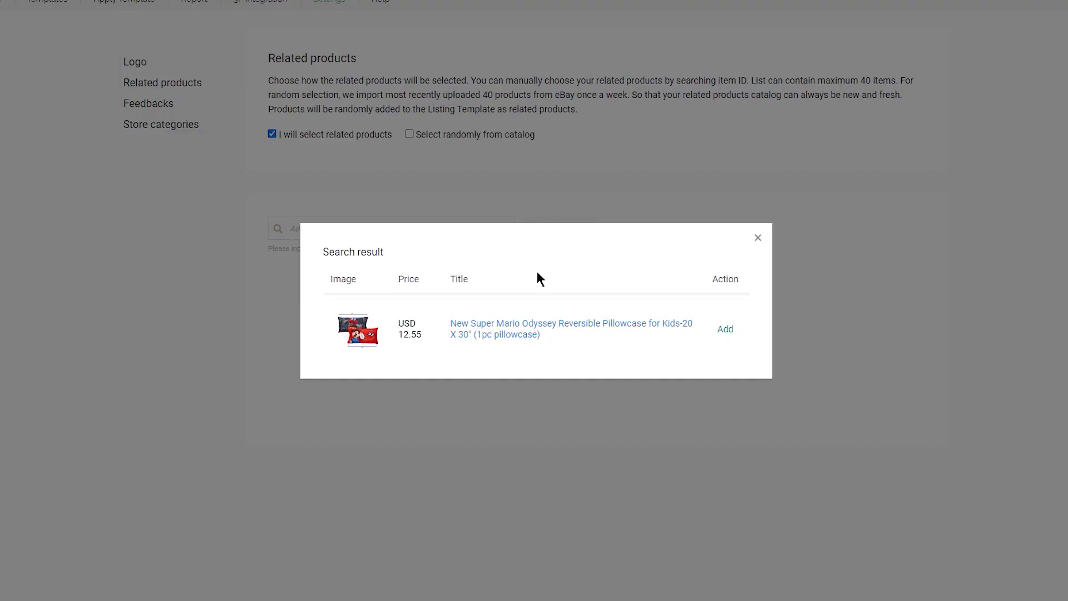
click(731, 331)
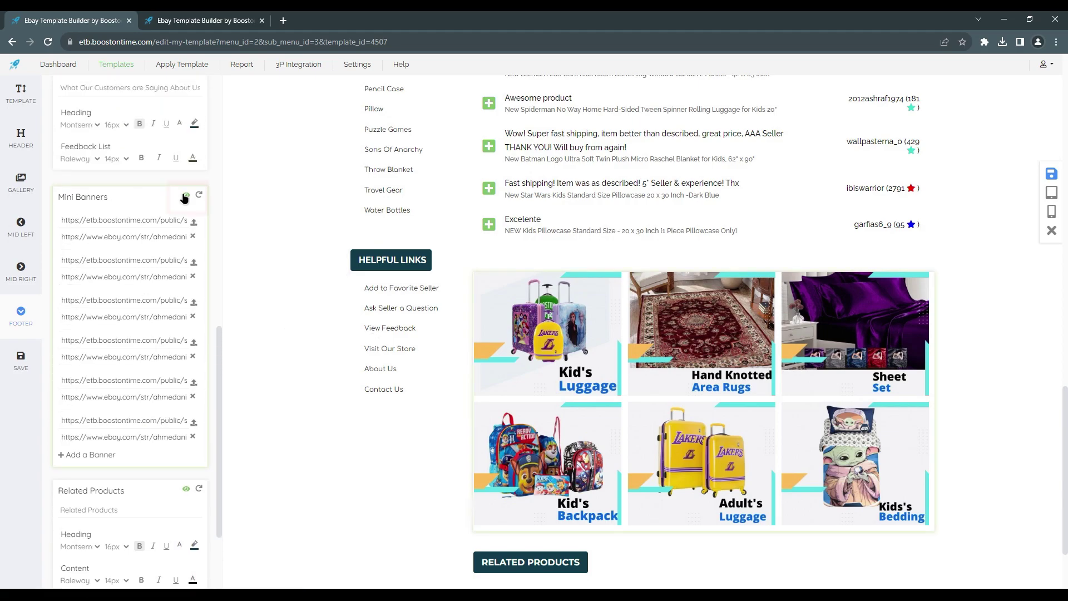
- Toggle Mini Banners and Feedbacks visibility off and back on, then save and exit
click(185, 198)
click(184, 197)
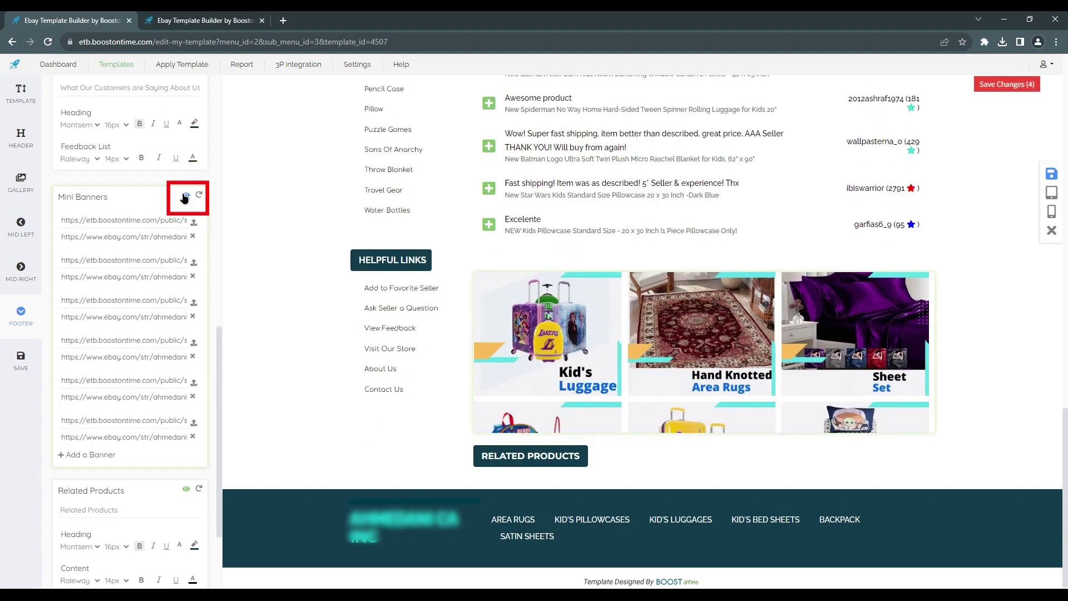
scroll(656, 267, up, 3)
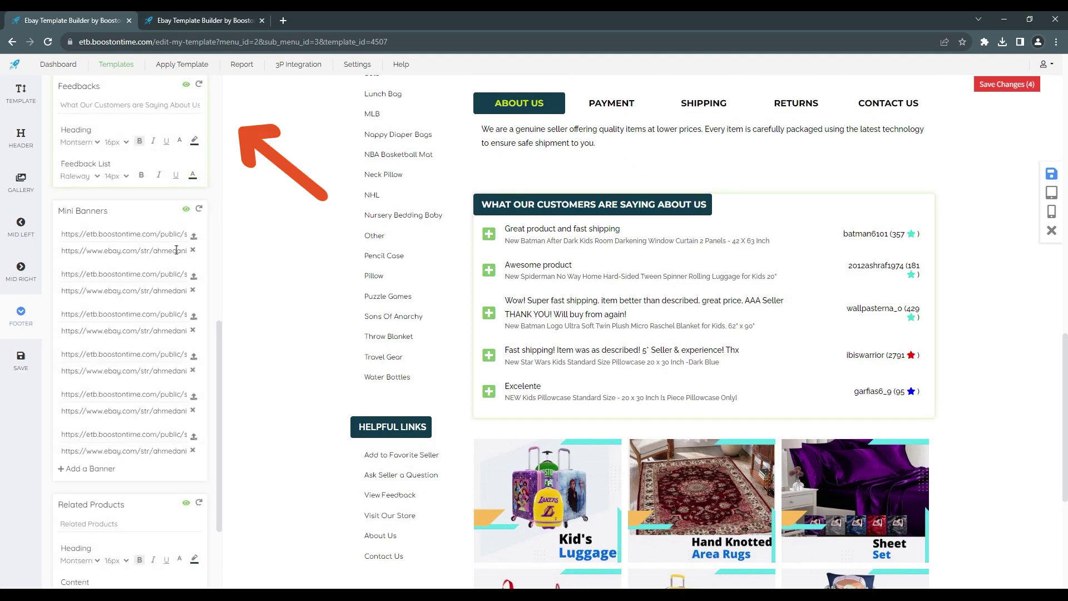
click(186, 87)
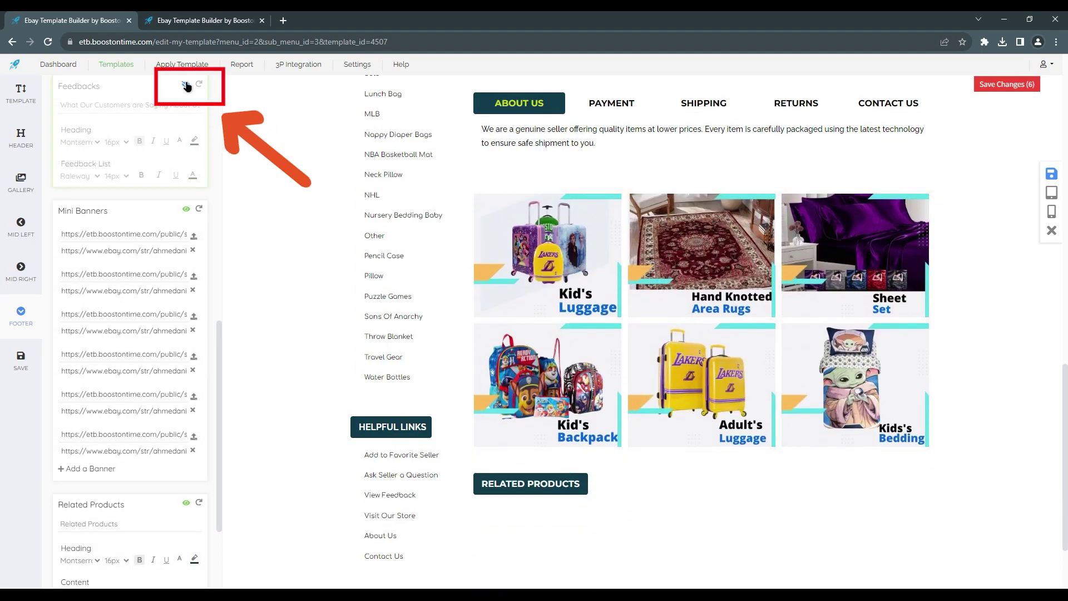
click(185, 86)
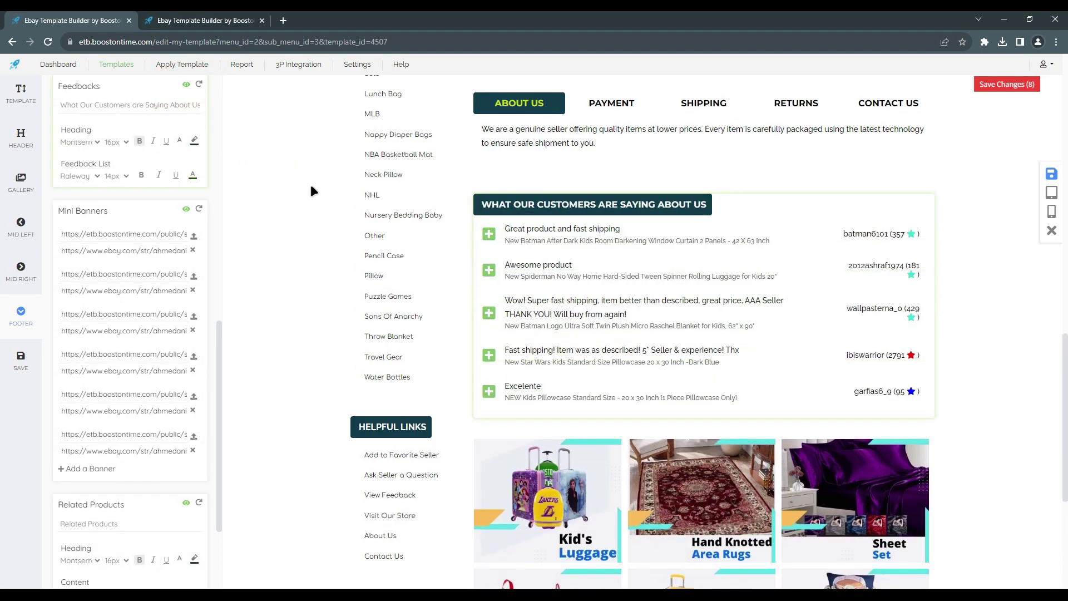
click(1048, 176)
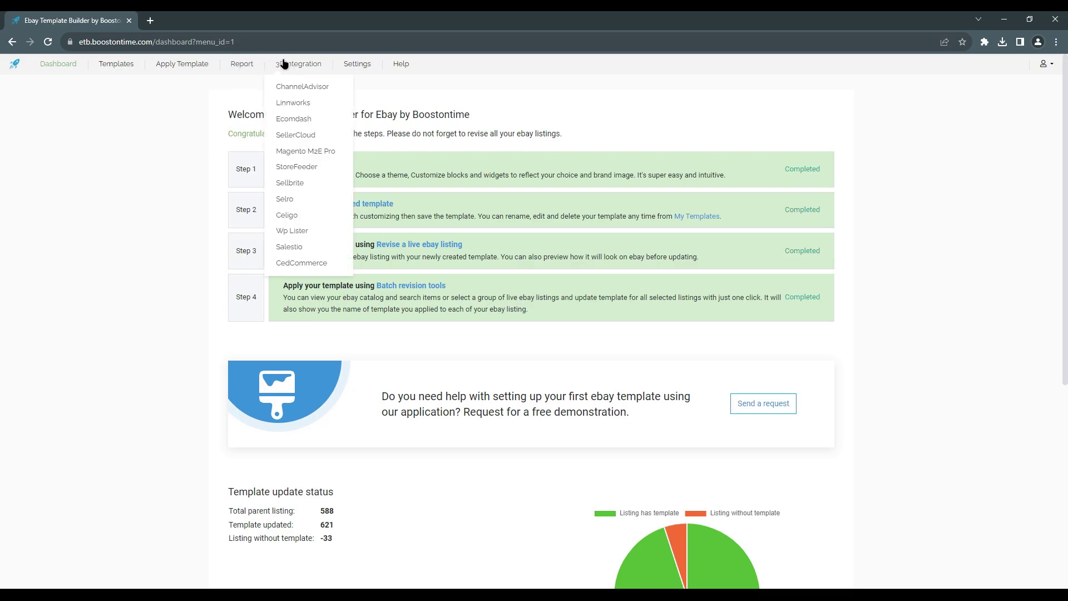
mouse_move(117, 64)
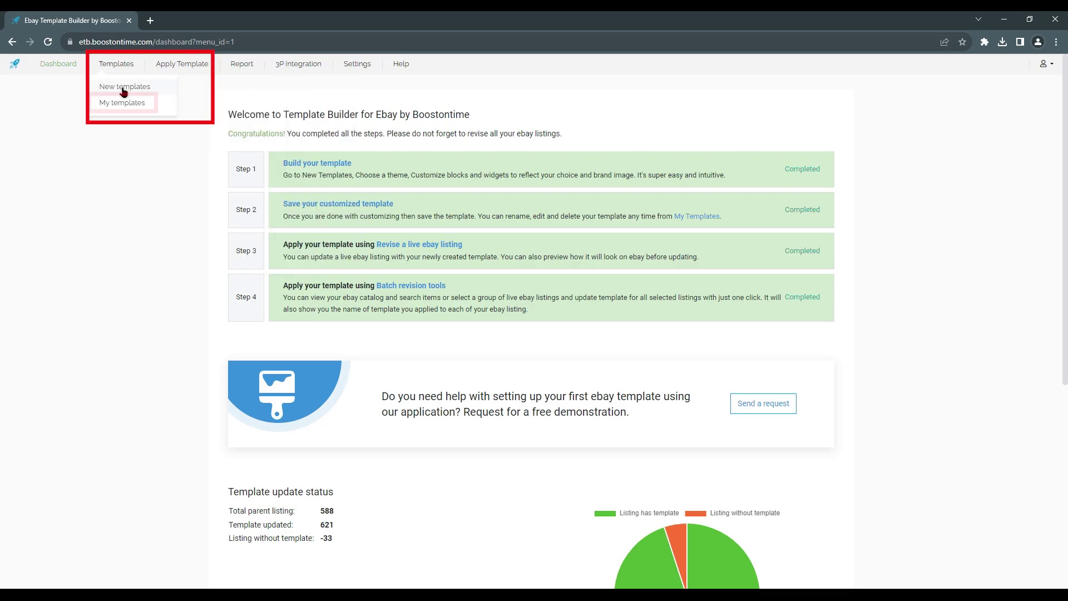
- Reopen ECC Premium Rugs for editing from the My templates list
click(122, 103)
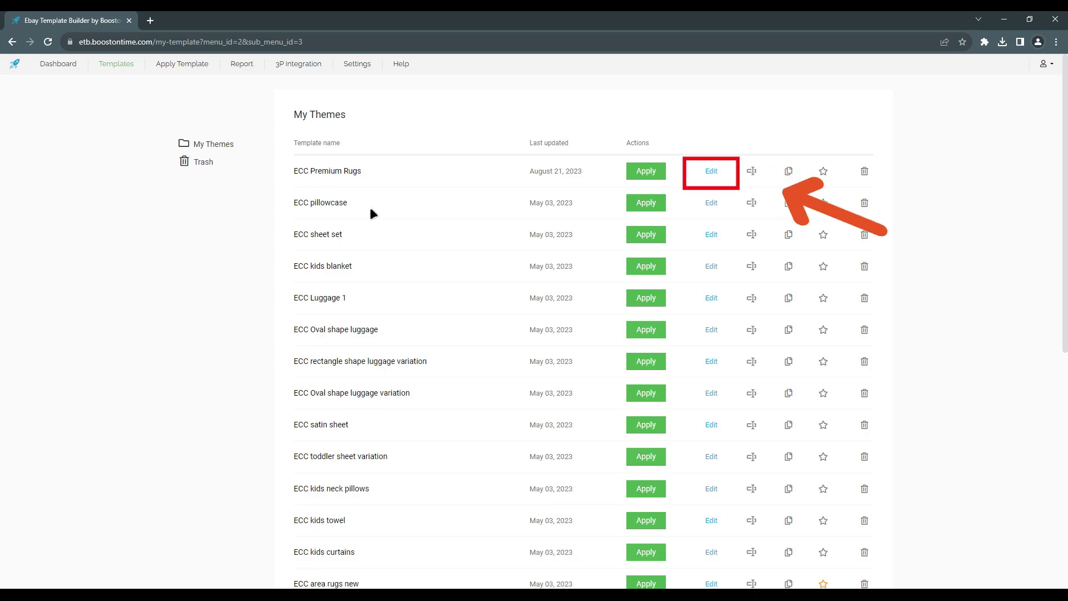
click(712, 171)
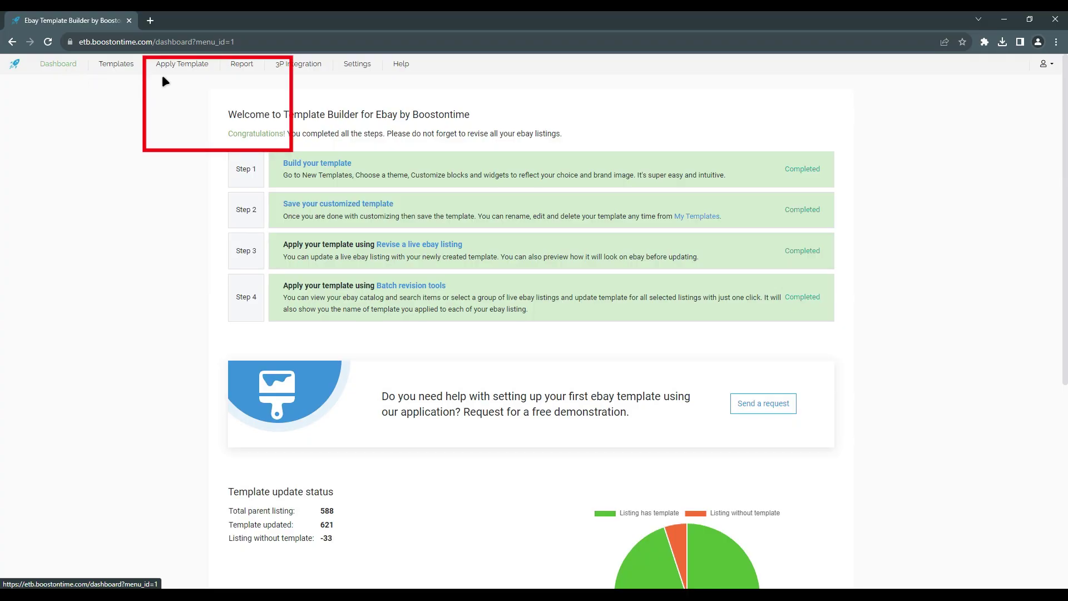
click(173, 65)
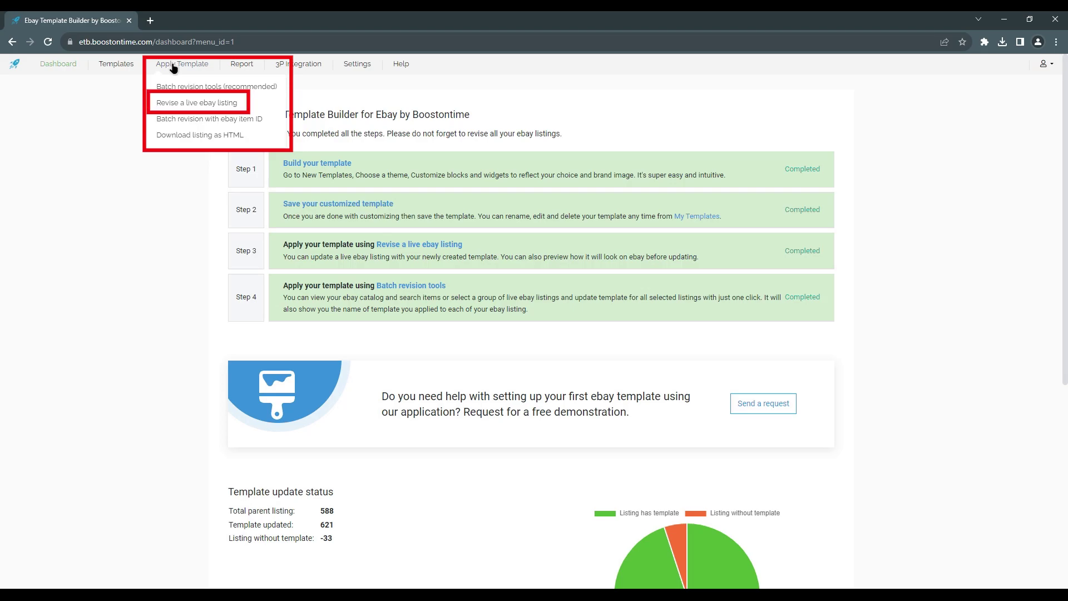
click(177, 103)
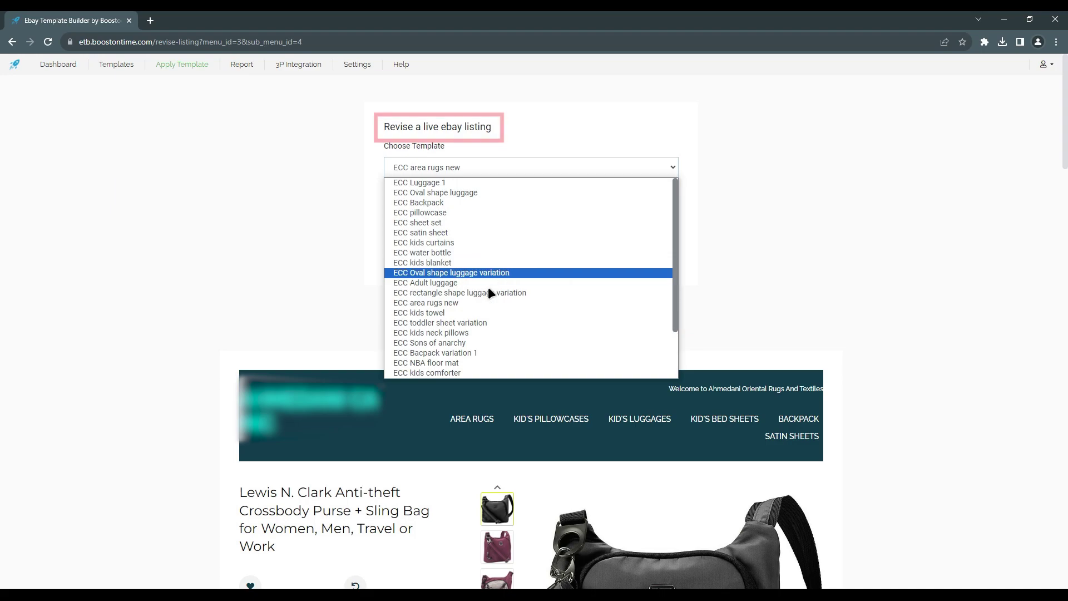
scroll(490, 331, down, 2)
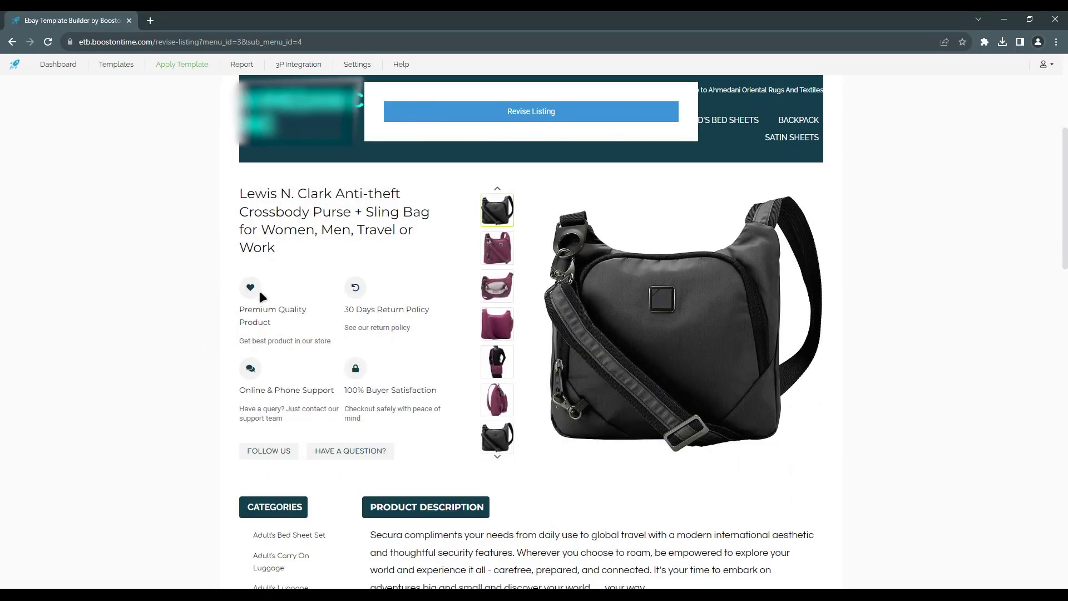
scroll(260, 291, down, 4)
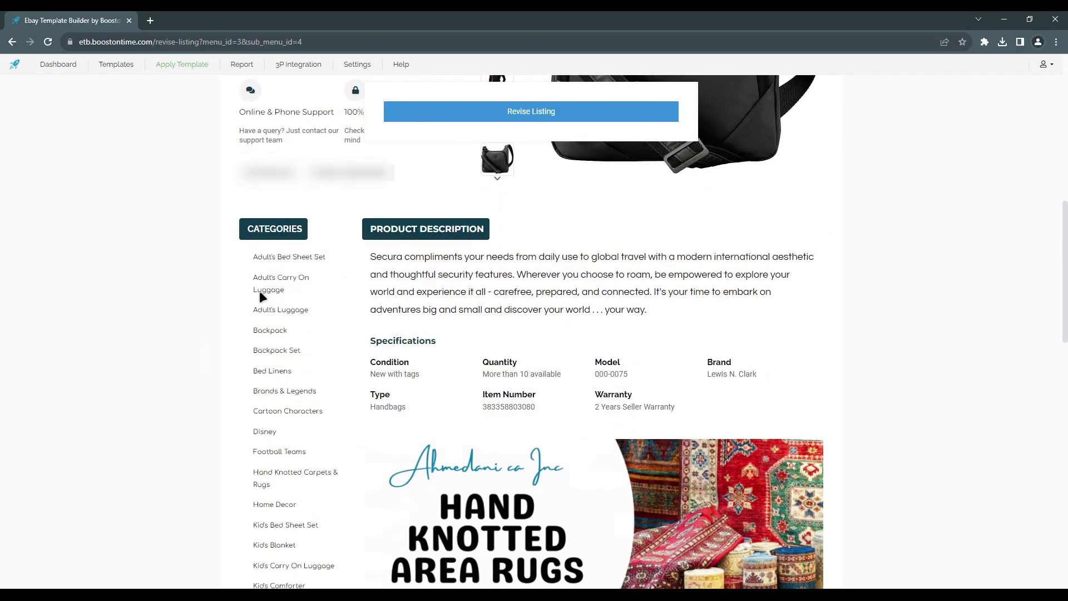
scroll(259, 296, down, 4)
scroll(260, 296, down, 4)
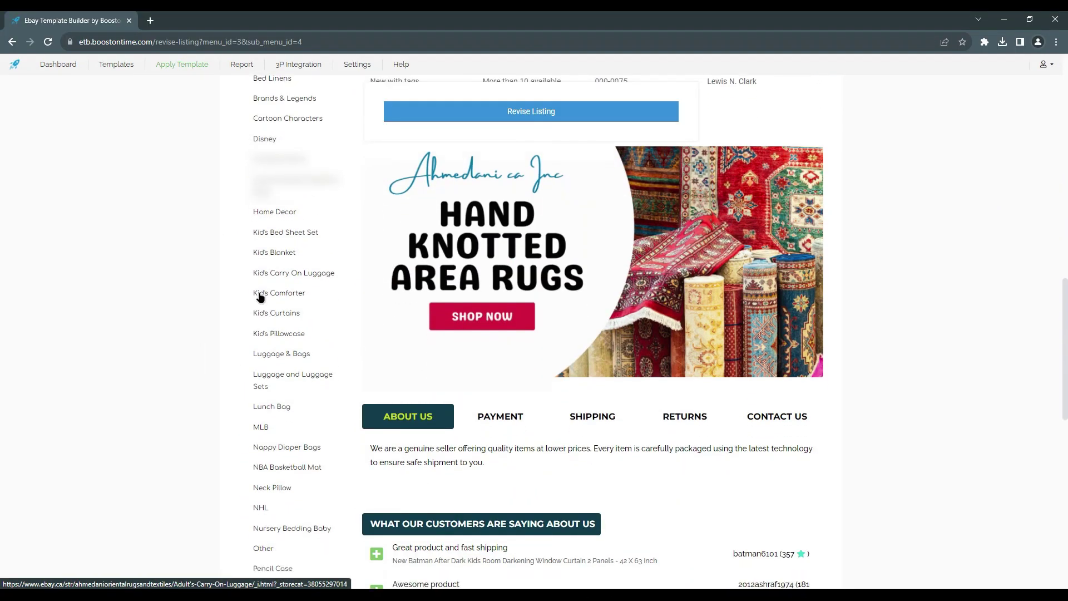
scroll(260, 296, down, 3)
scroll(259, 297, down, 3)
scroll(260, 297, down, 2)
scroll(259, 298, down, 4)
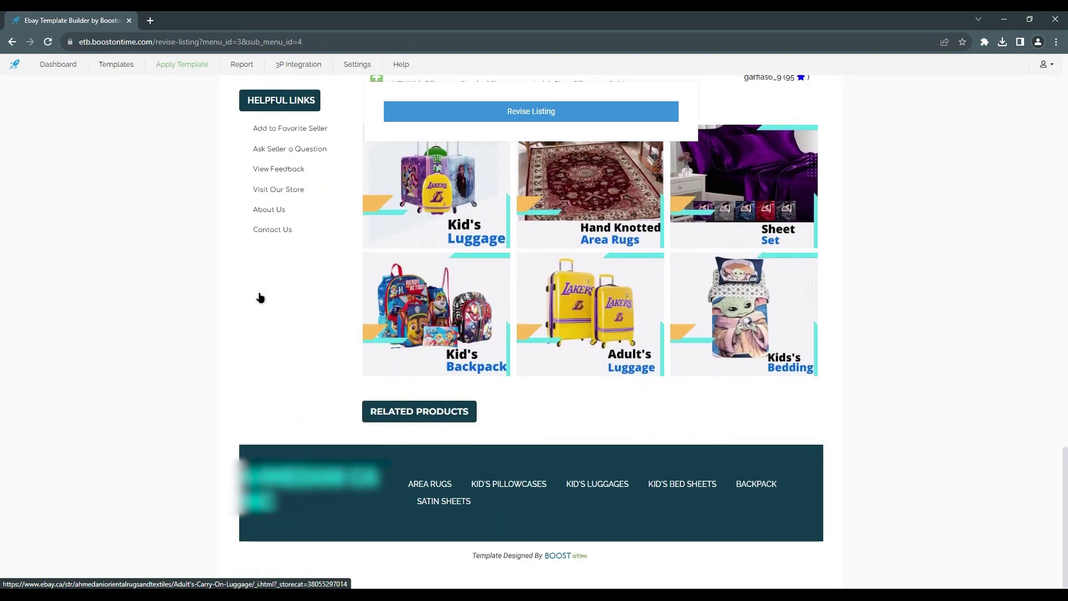
scroll(259, 297, up, 4)
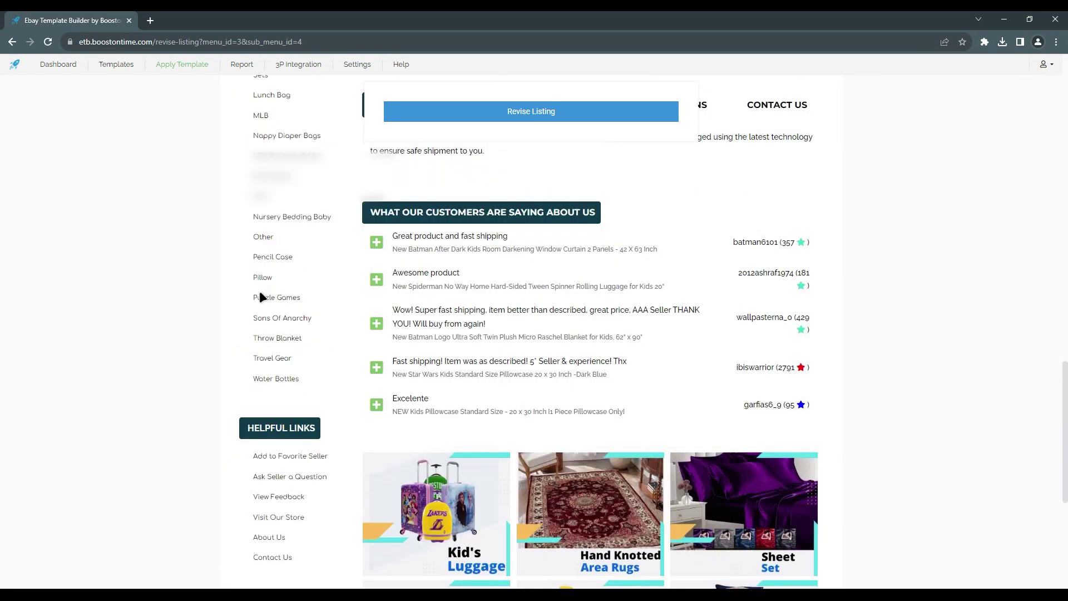
scroll(260, 297, up, 2)
scroll(259, 297, up, 5)
scroll(260, 290, up, 2)
scroll(259, 291, up, 5)
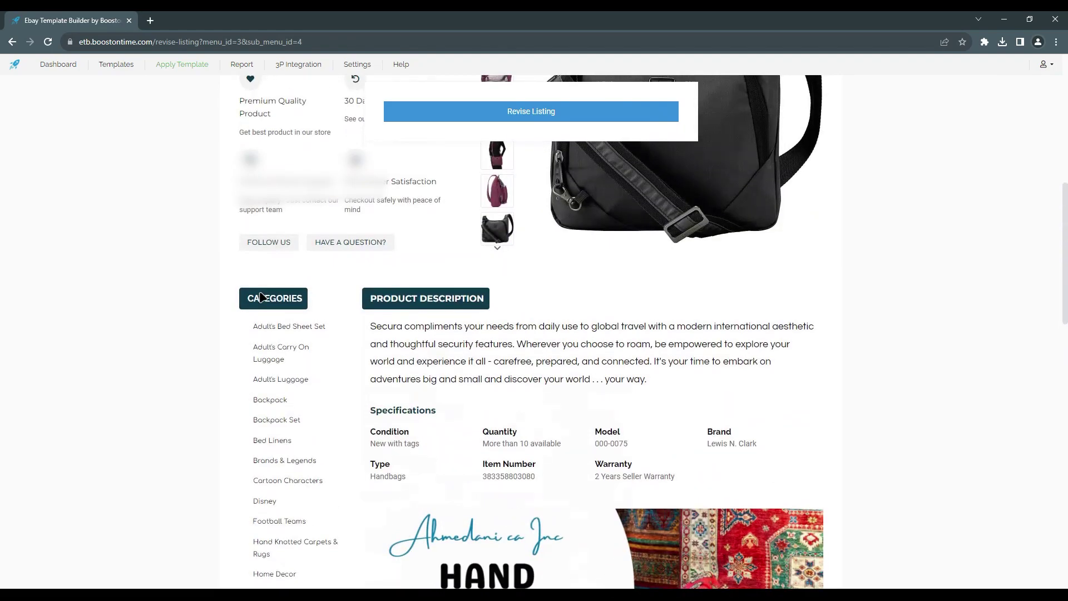
scroll(260, 291, up, 2)
scroll(259, 290, up, 4)
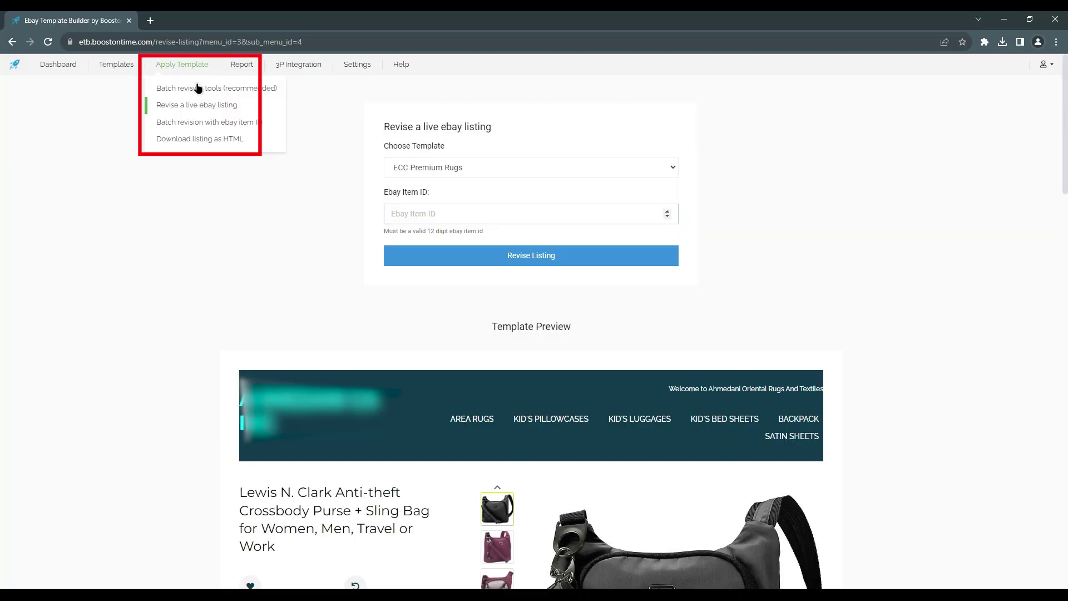
- In Batch revision tools, search the live listings and clear the selection
click(200, 88)
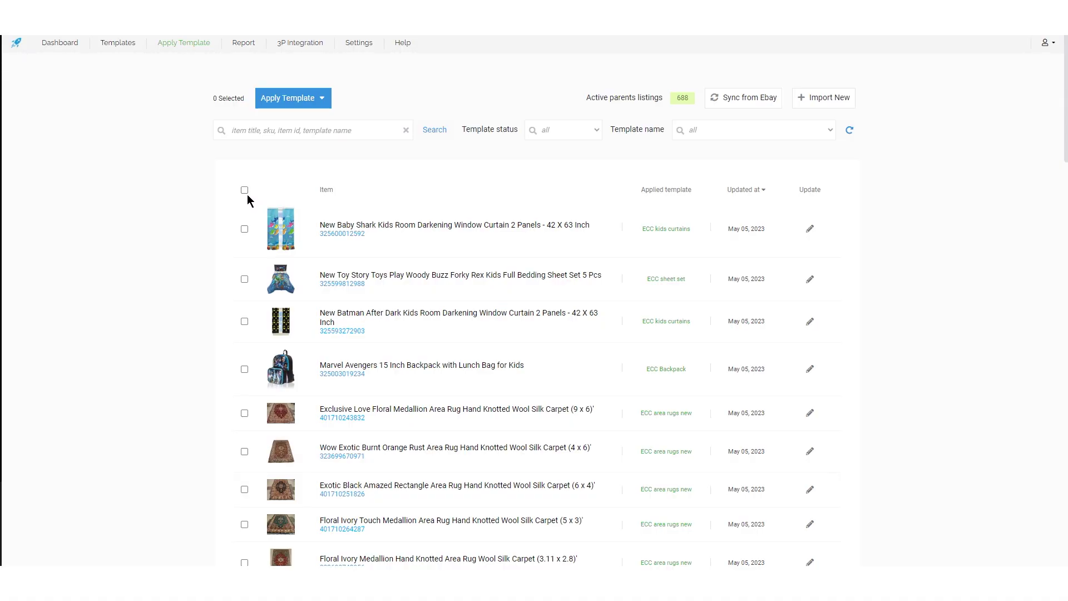
click(244, 229)
click(256, 129)
key(Return)
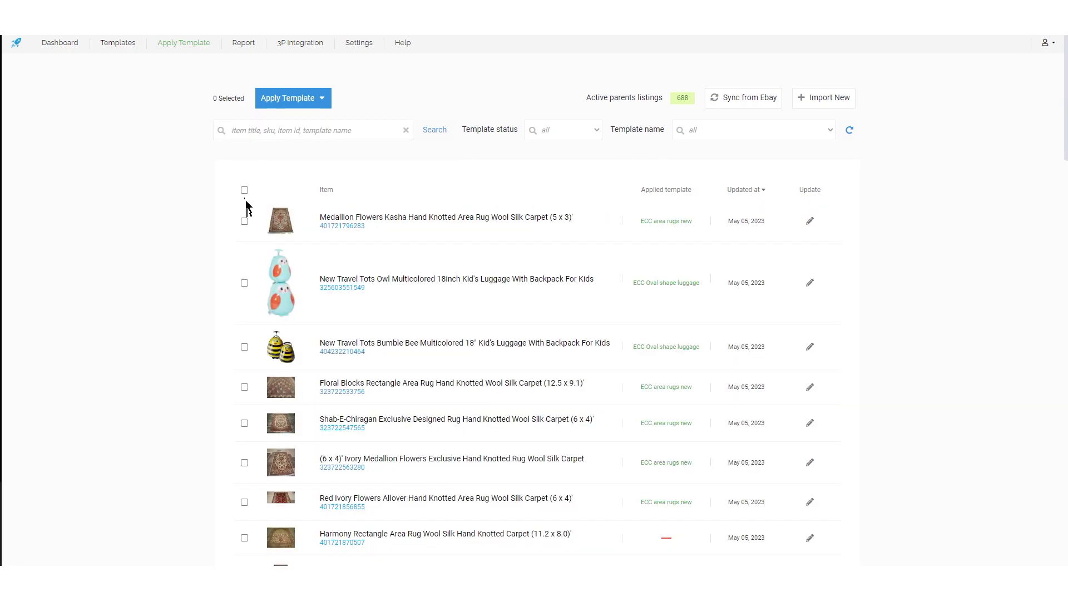
click(245, 190)
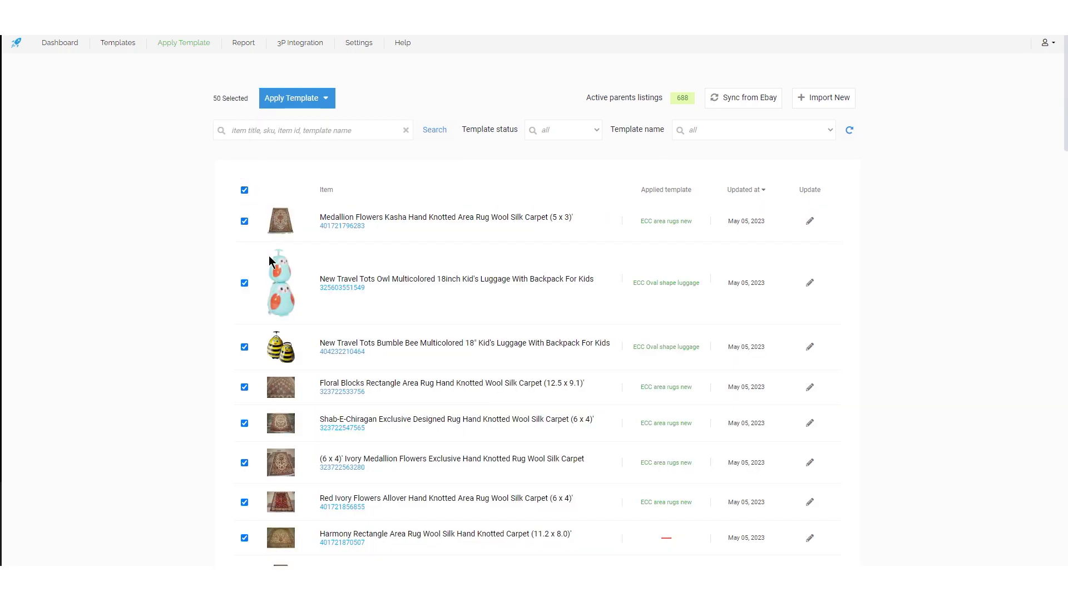
click(245, 190)
- Tick the rug listings, apply ECC area rugs new, and confirm the revision
click(244, 387)
click(244, 422)
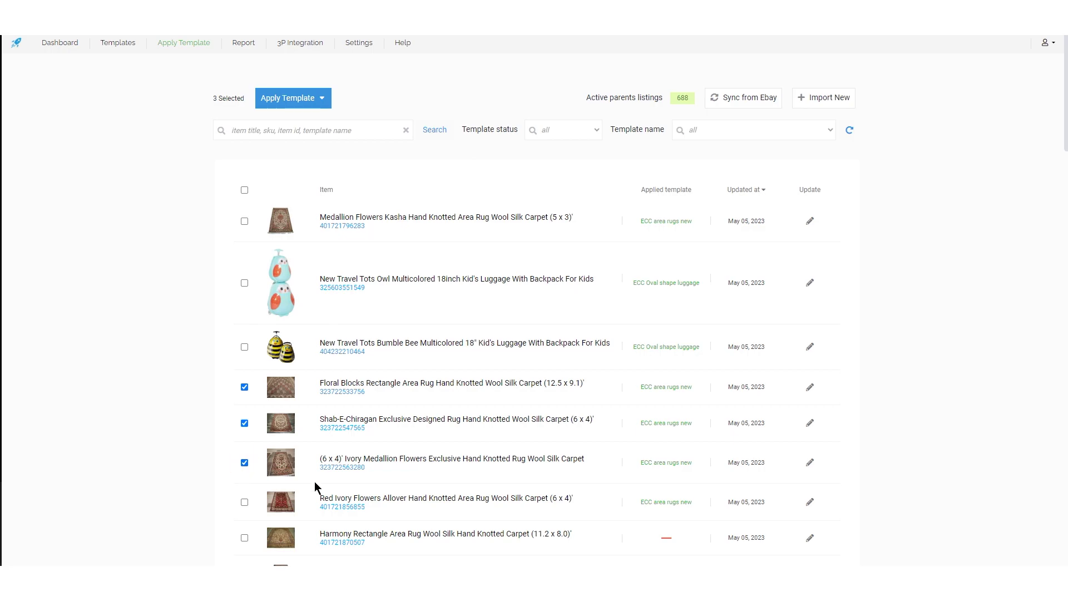
click(314, 99)
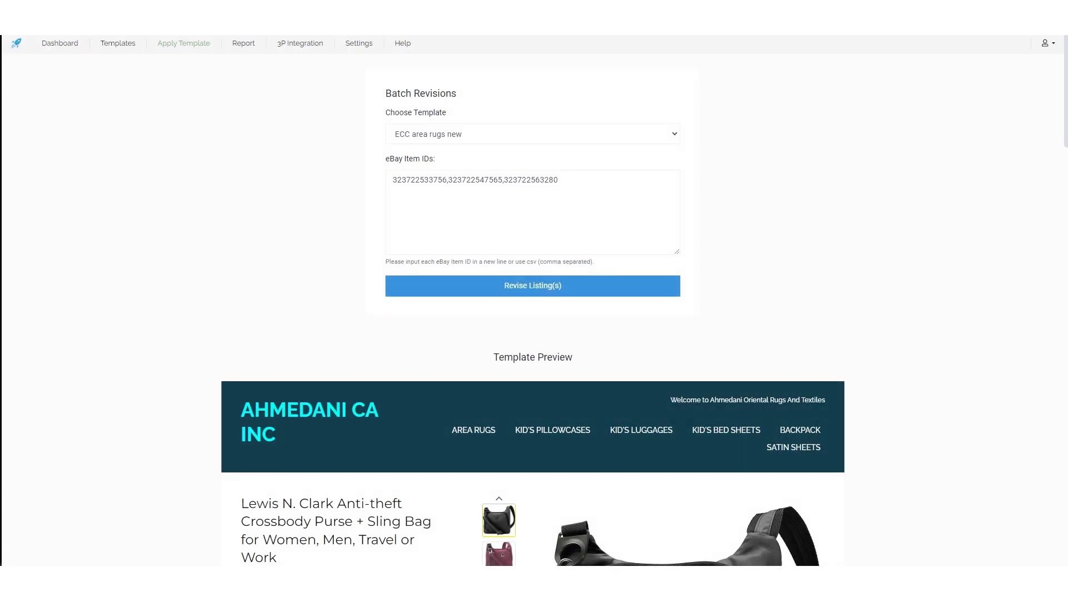
click(556, 290)
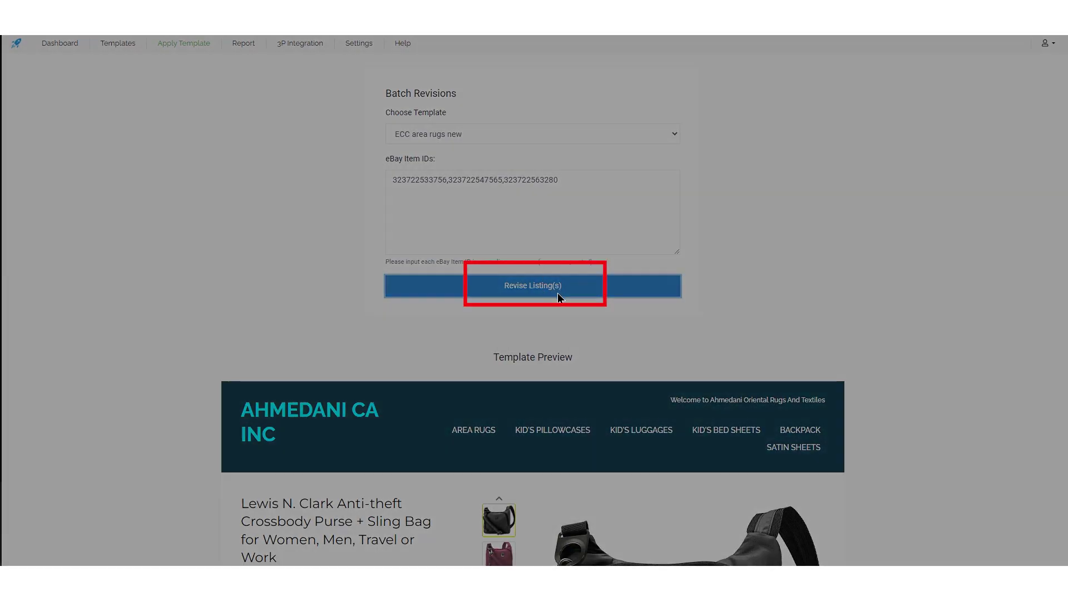
click(497, 326)
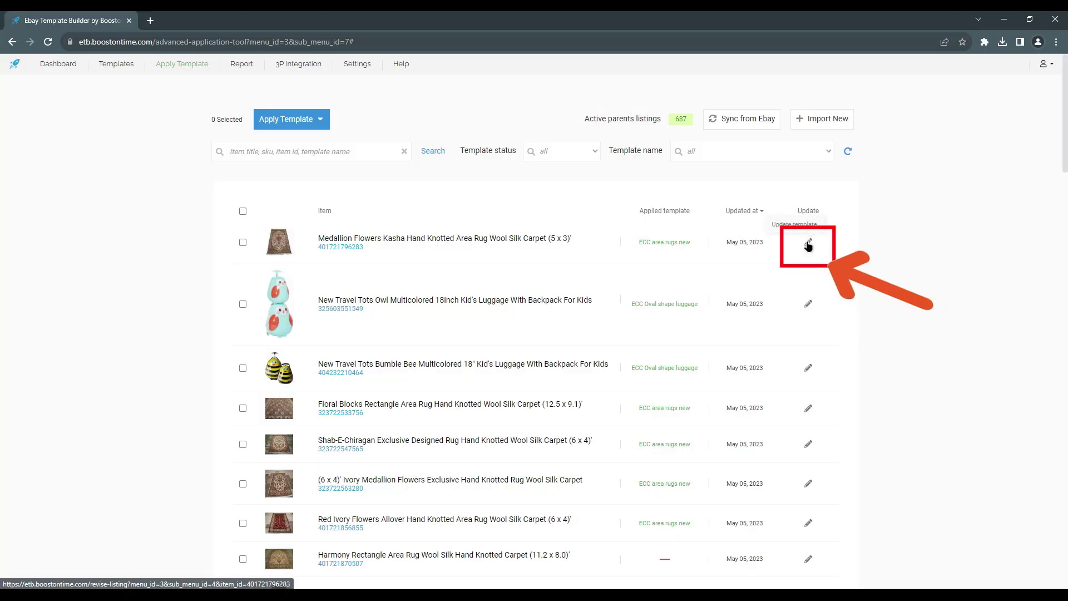
- Bring up the Medallion Flowers Kasha rug listing's title, meta description and descriptions for editing
click(809, 242)
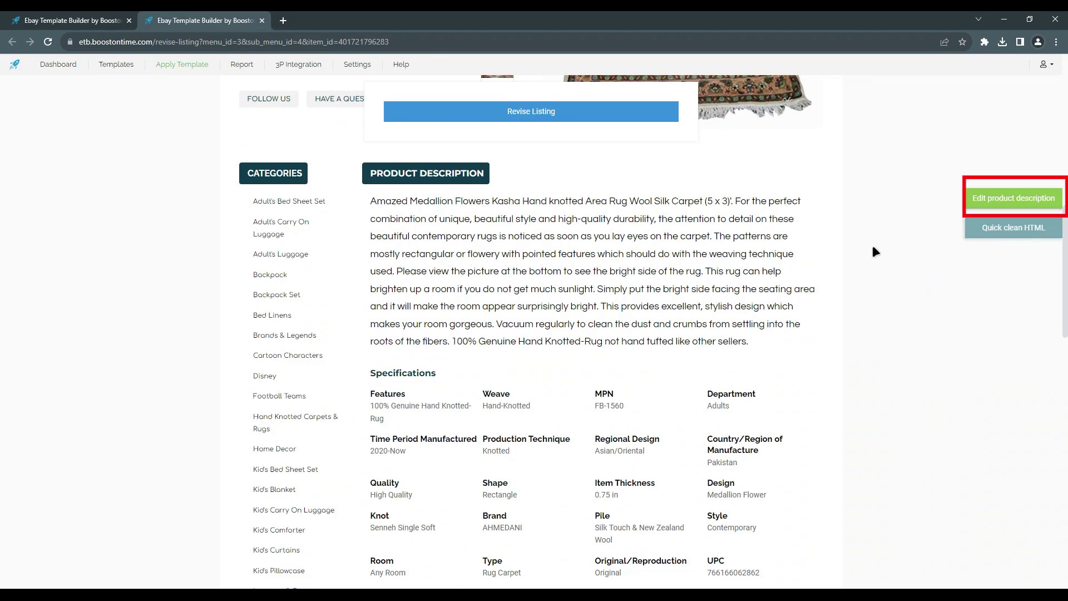
click(996, 201)
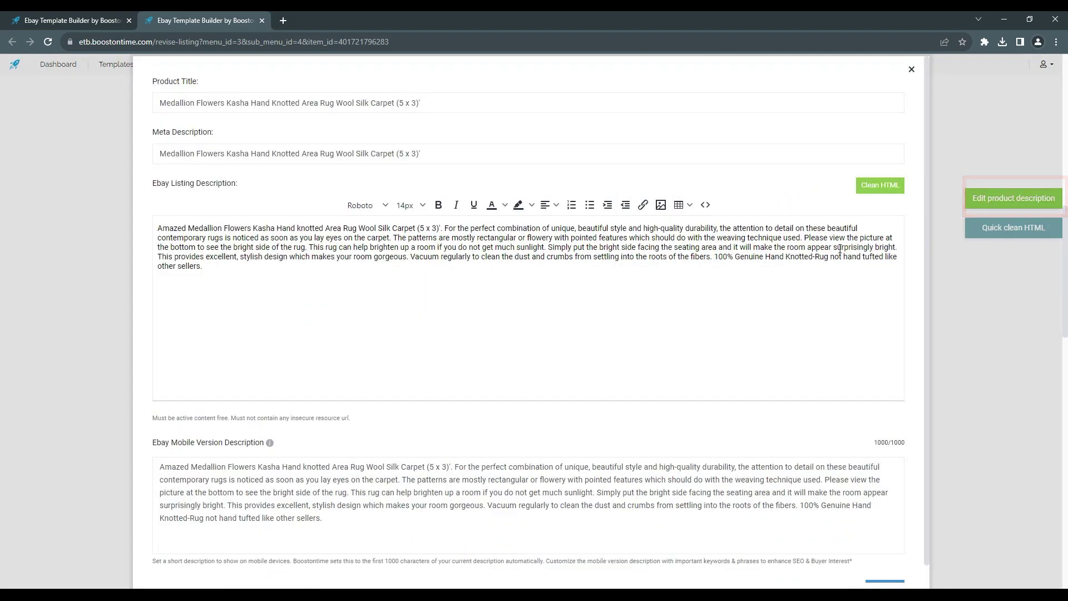
click(282, 270)
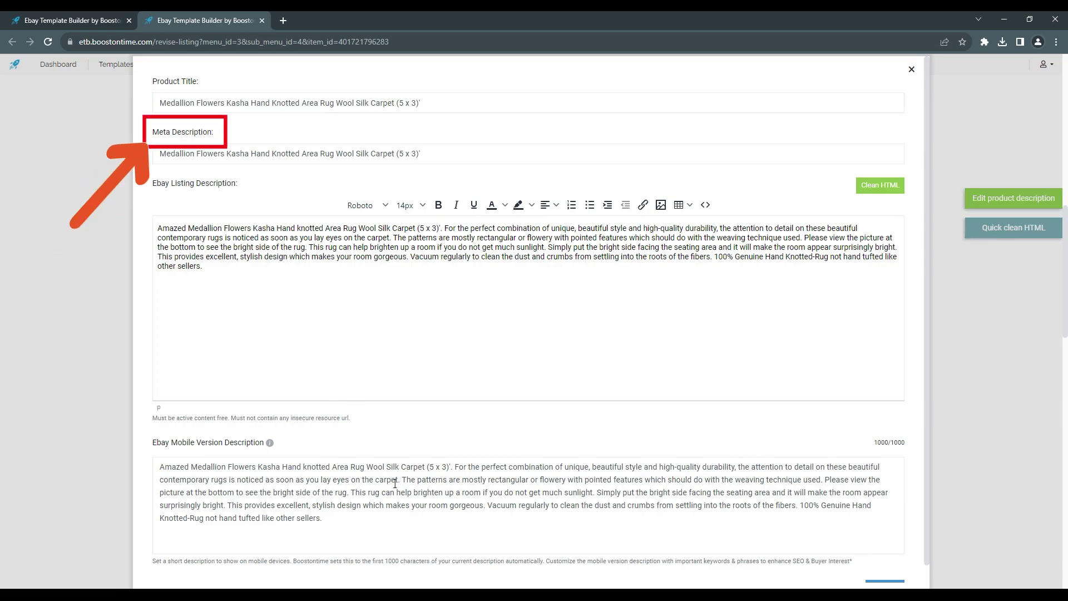
scroll(395, 484, down, 1)
scroll(396, 485, up, 1)
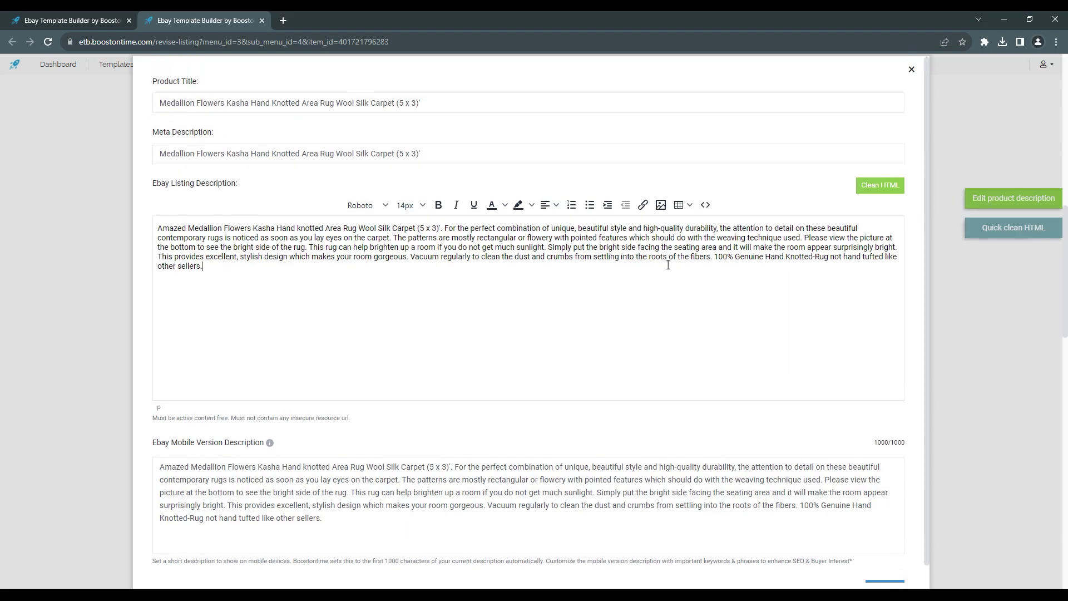
scroll(645, 332, down, 1)
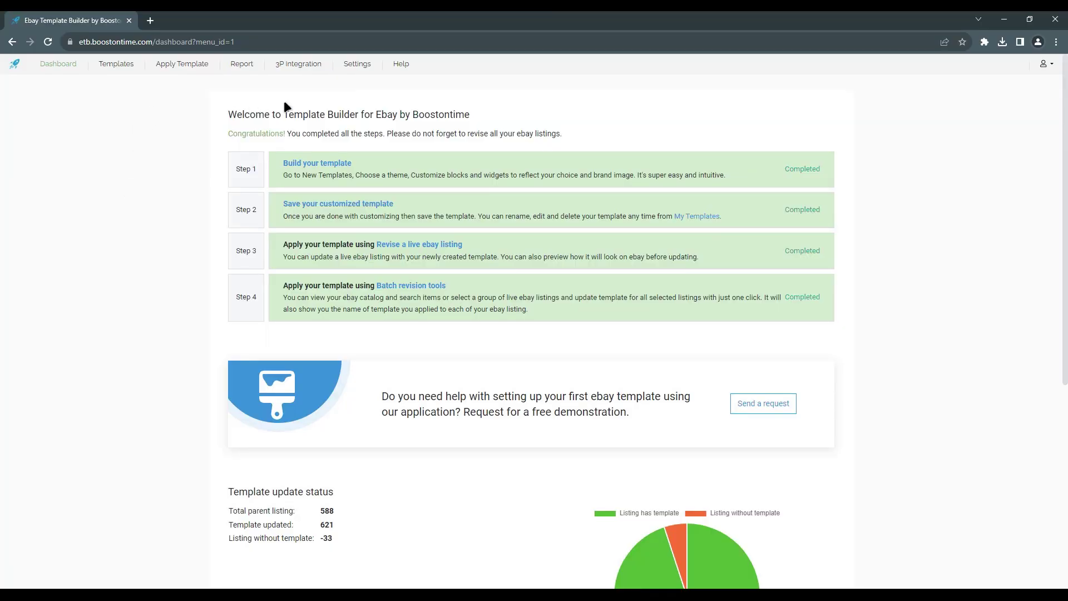
- Under 3P Integration > ChannelAdvisor, select the ECC Premium Rugs template and Ecomdash
click(299, 64)
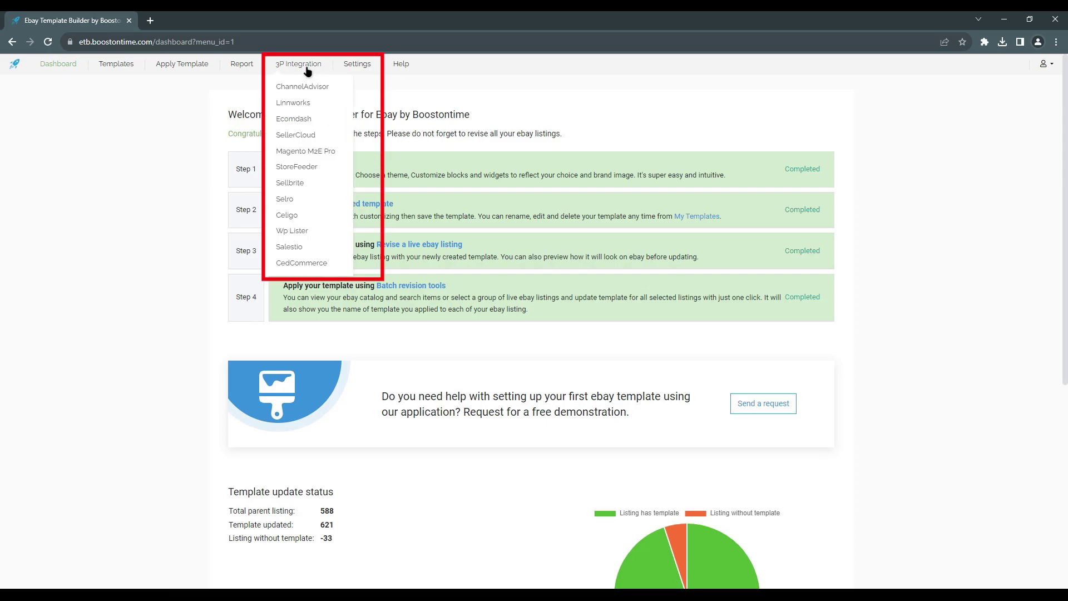
click(333, 86)
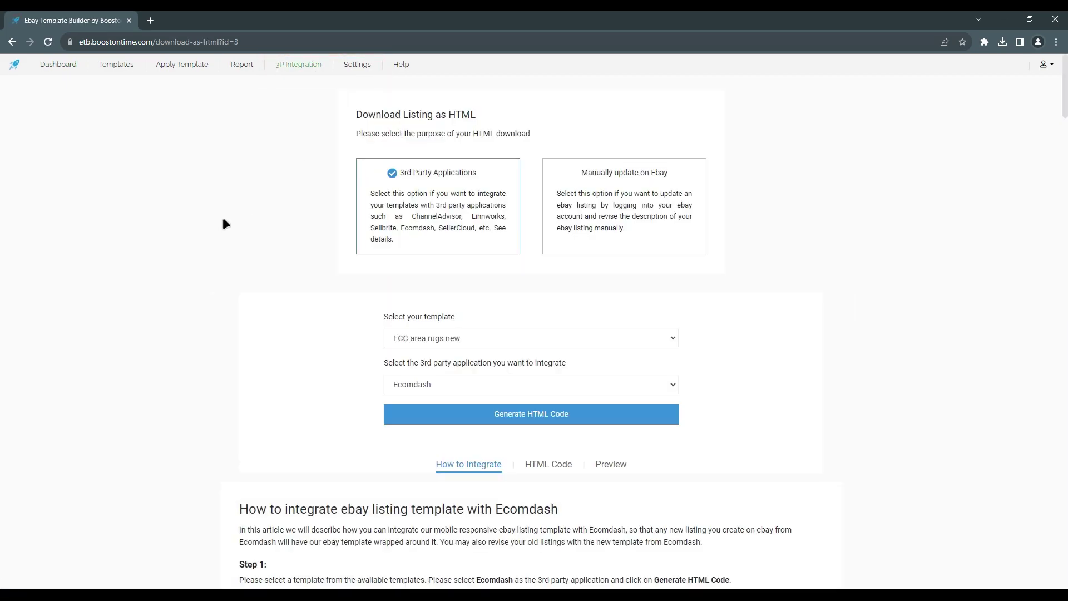
click(531, 338)
scroll(532, 468, down, 3)
click(452, 534)
click(429, 383)
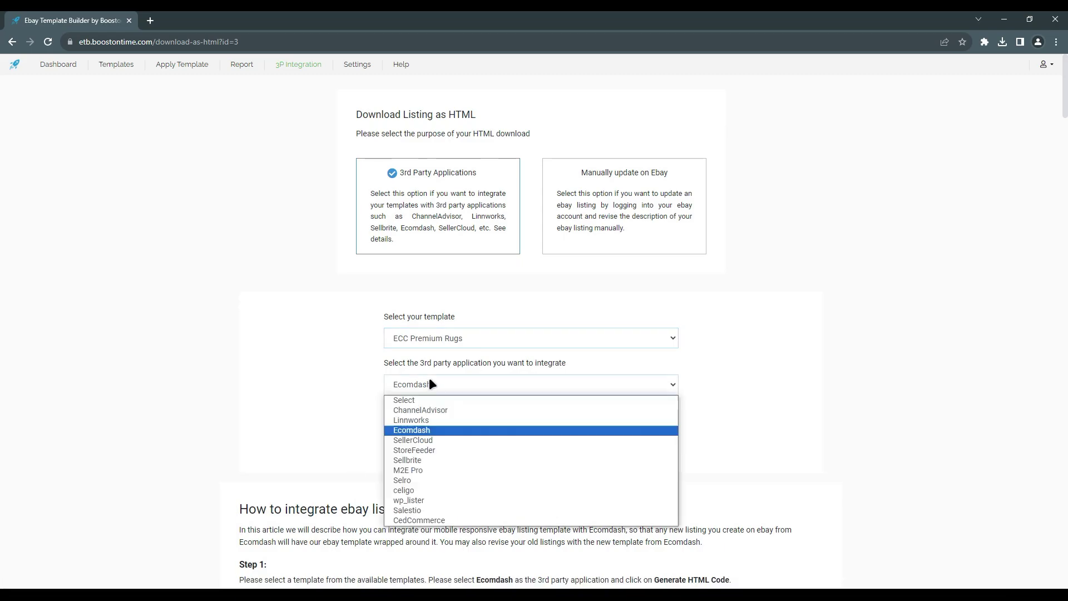
click(410, 430)
scroll(341, 410, down, 3)
- Generate the Ecomdash HTML code, display it, and select all of it
click(493, 191)
click(540, 245)
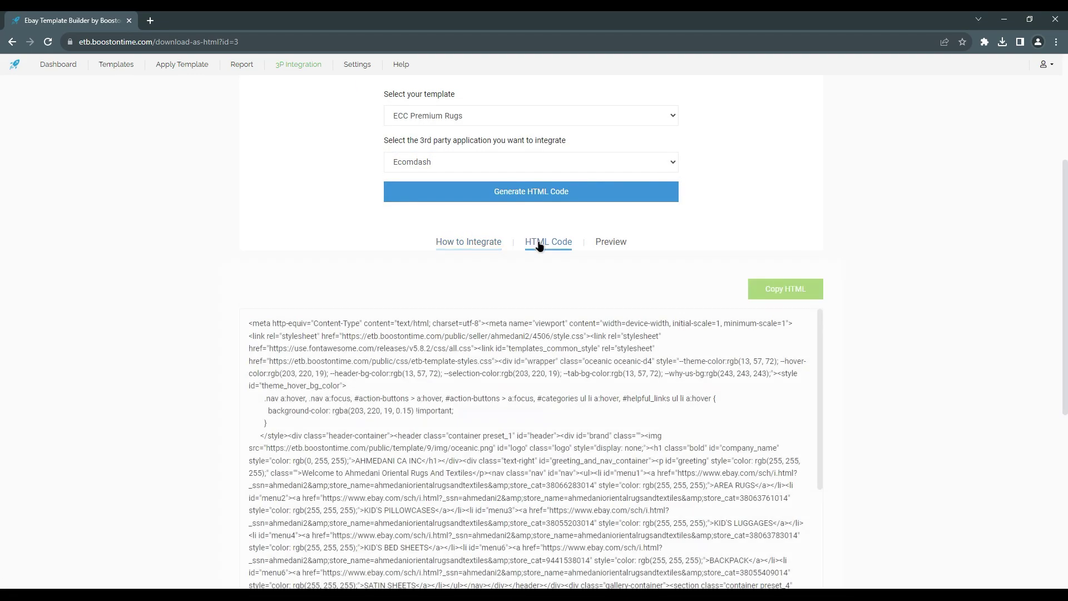
scroll(501, 418, down, 5)
scroll(501, 417, down, 5)
scroll(501, 418, down, 3)
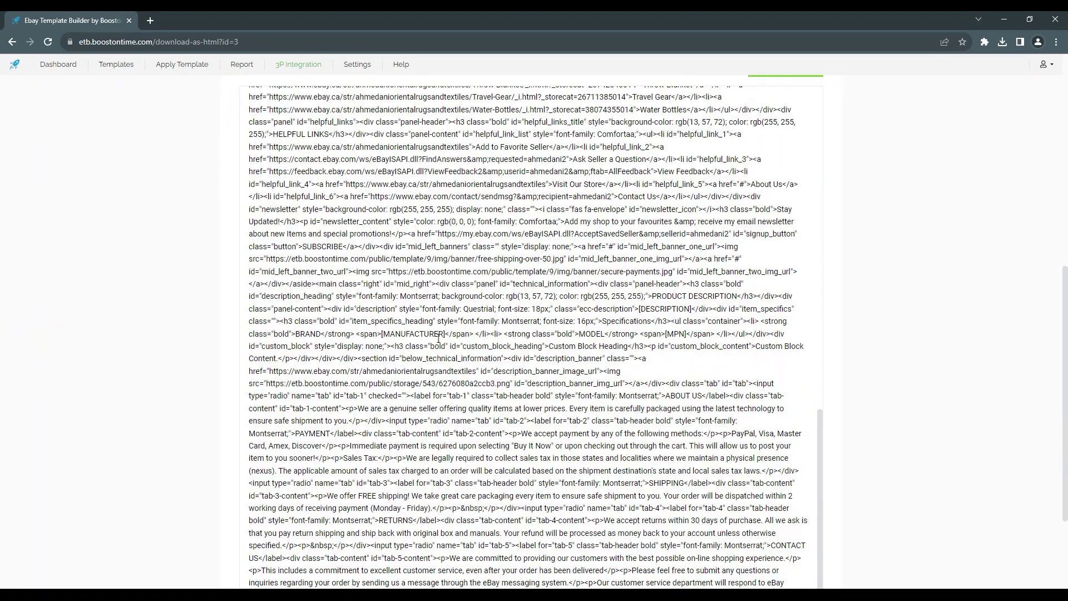
key(ctrl+a)
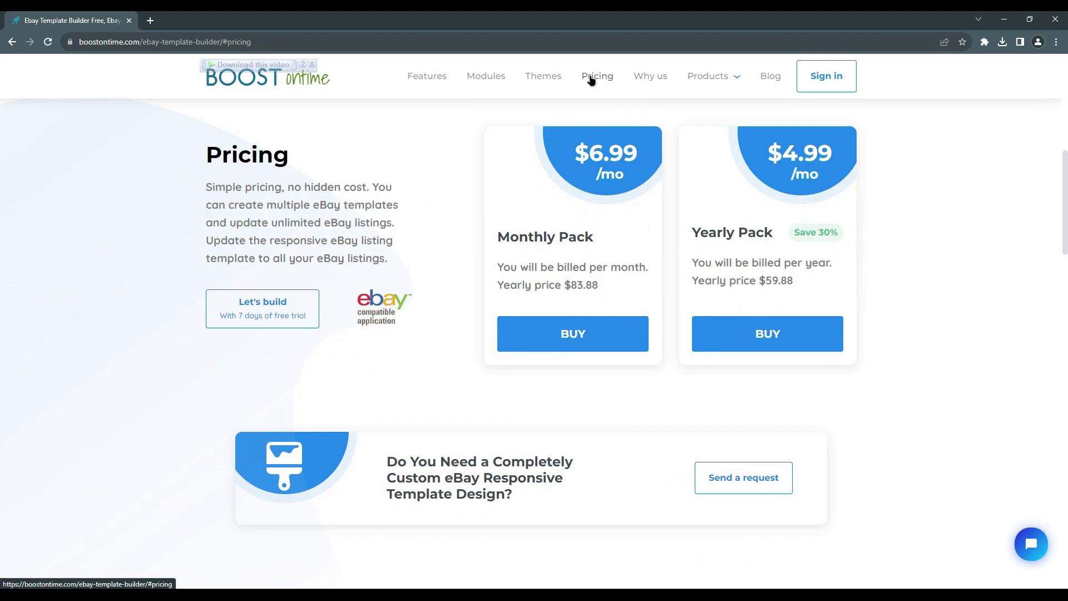
scroll(981, 352, up, 1)
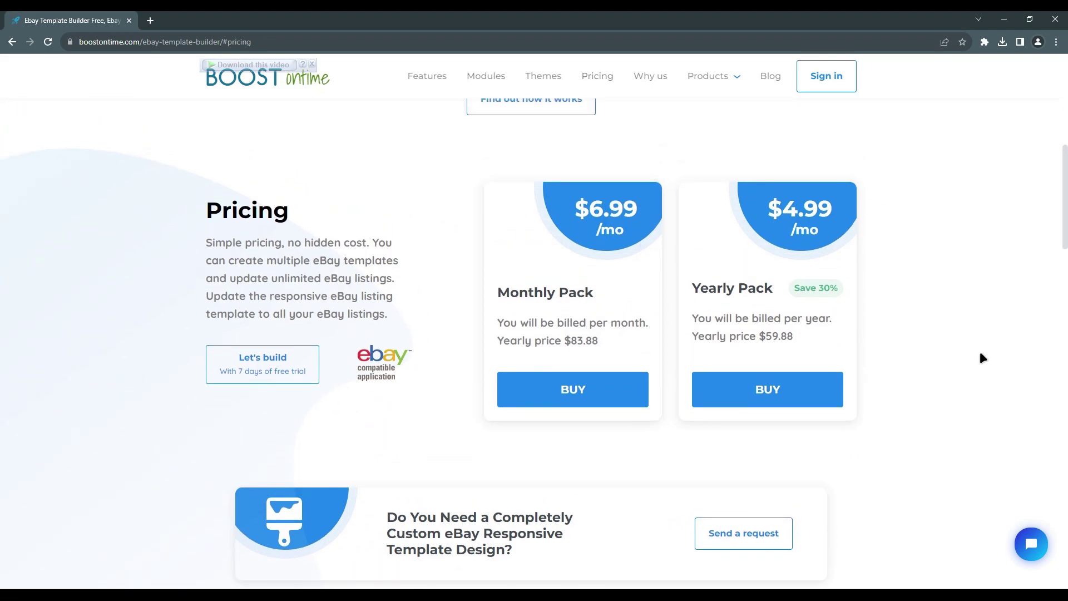
triple_click(557, 289)
click(610, 317)
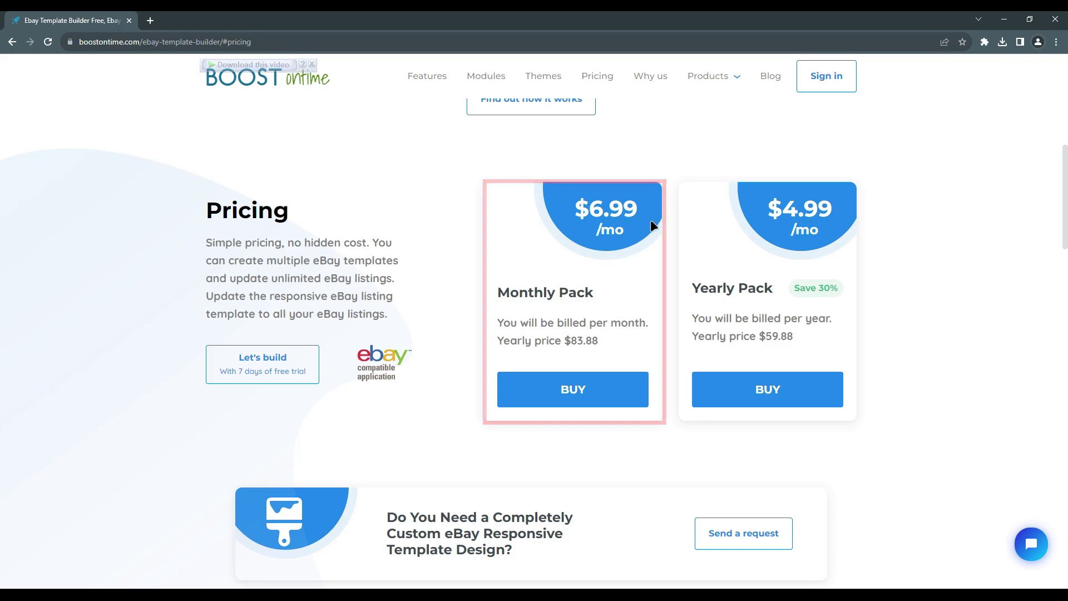